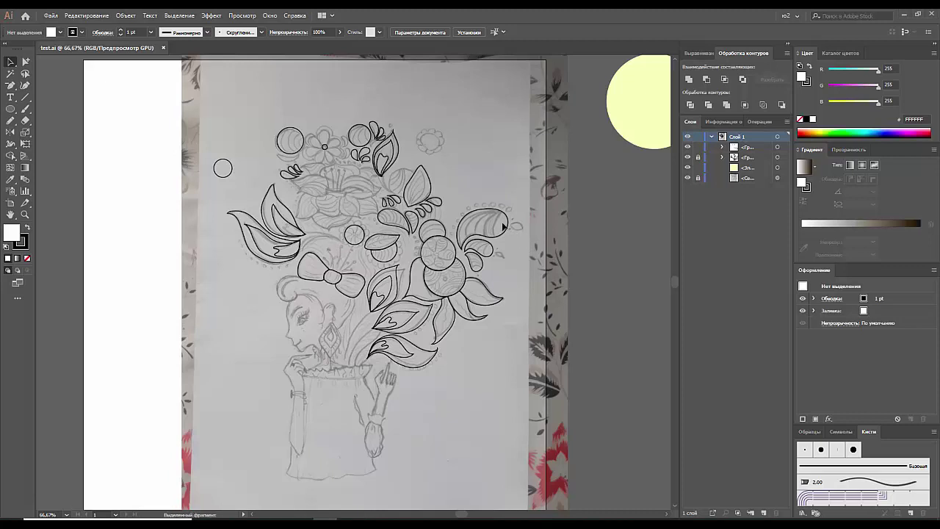
Try drawing small circles by the right leaf, then delete them
key(ctrl+1)
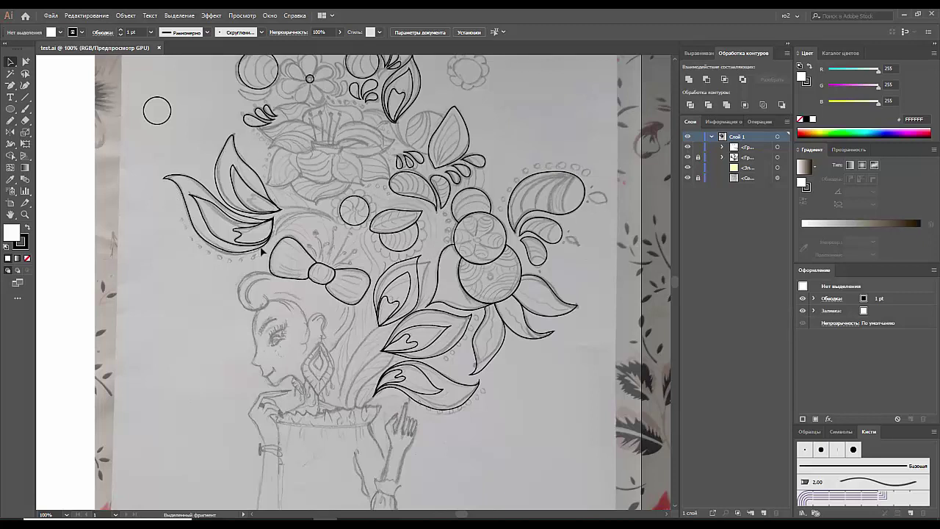
key(ctrl+minus)
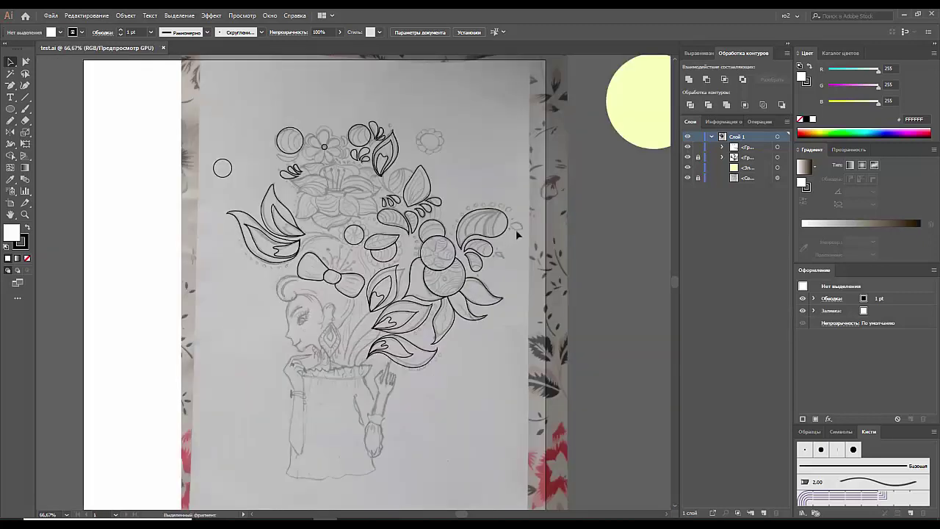
click(10, 108)
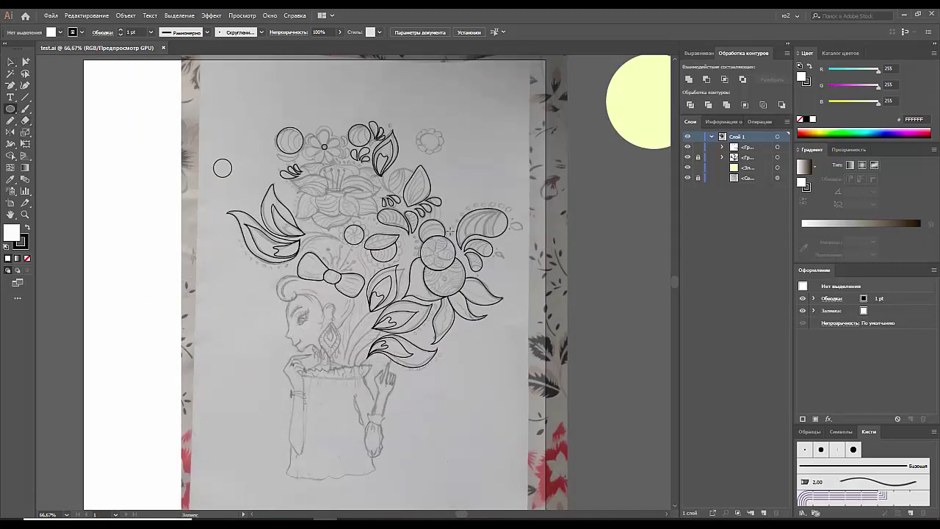
drag(449, 231, 474, 209)
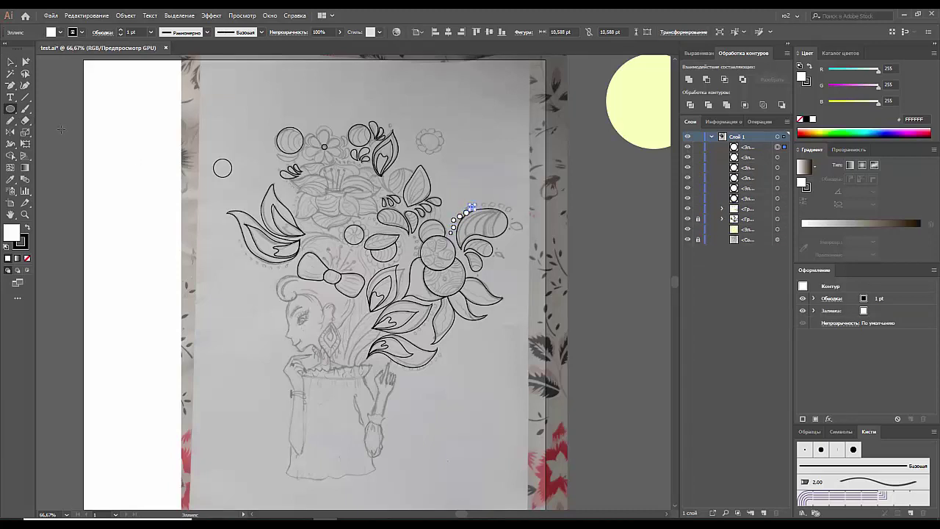
click(12, 65)
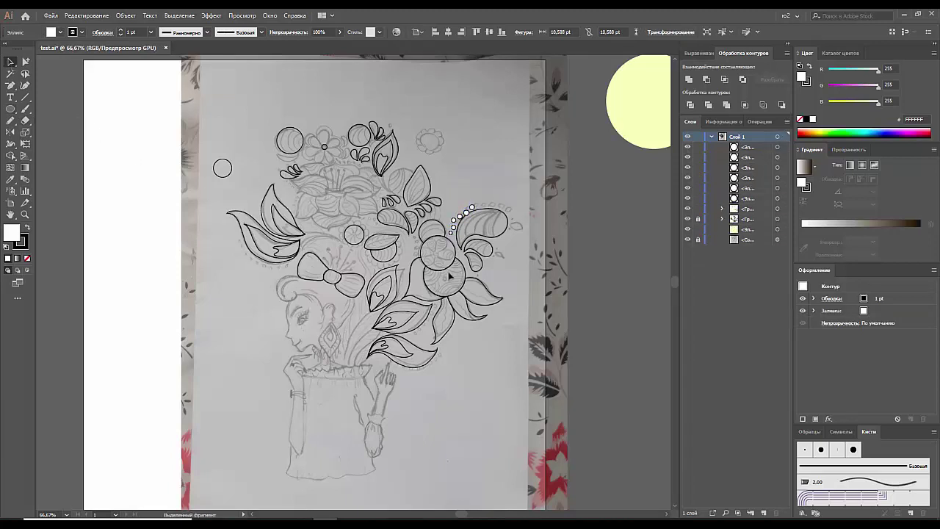
click(481, 221)
click(453, 228)
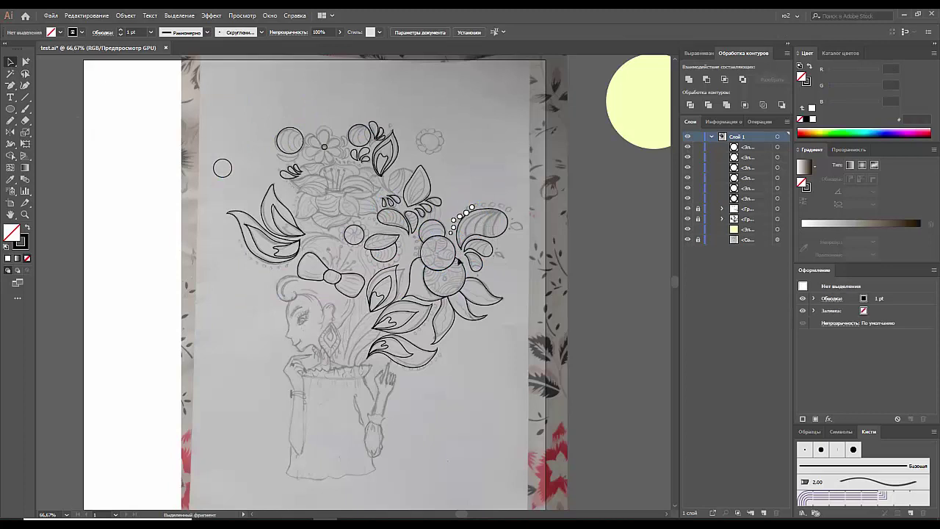
key(Delete)
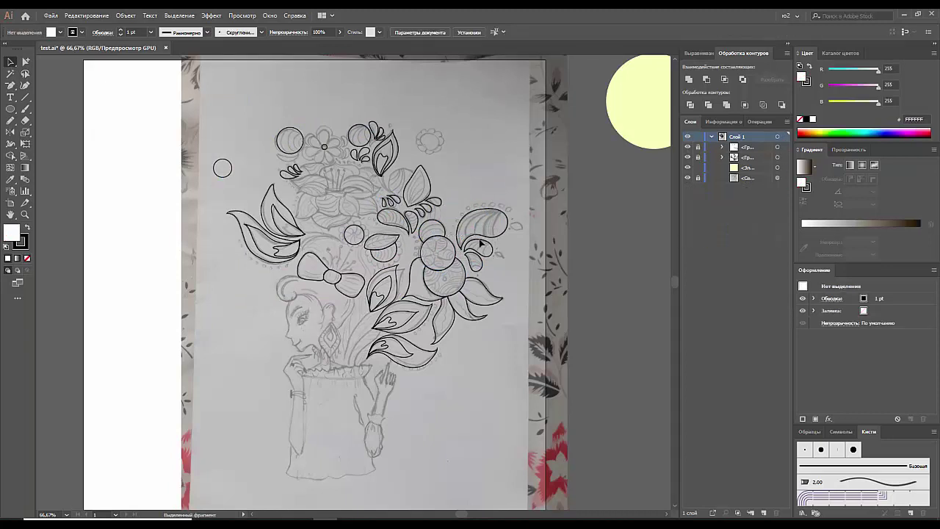
Draw a small circle in the upper-left area with no fill and a black outline
click(11, 109)
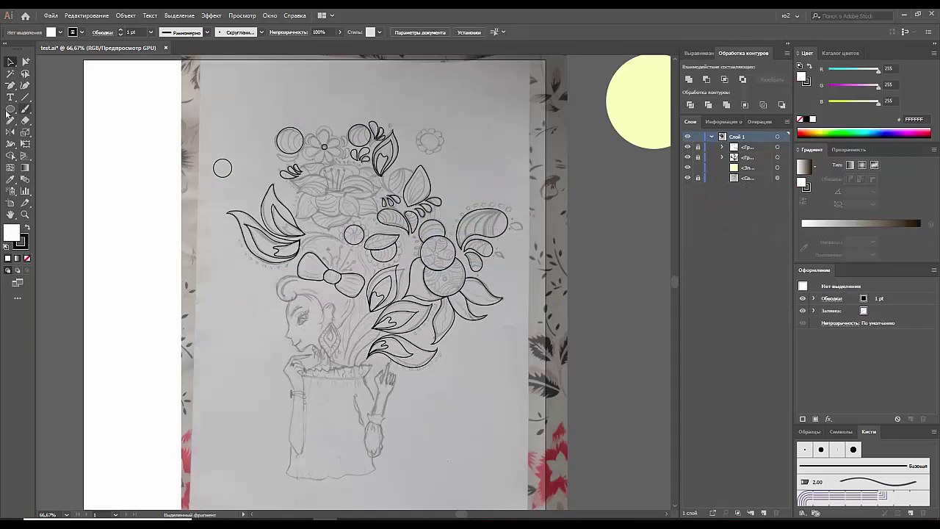
drag(235, 107, 246, 118)
key(v)
click(247, 122)
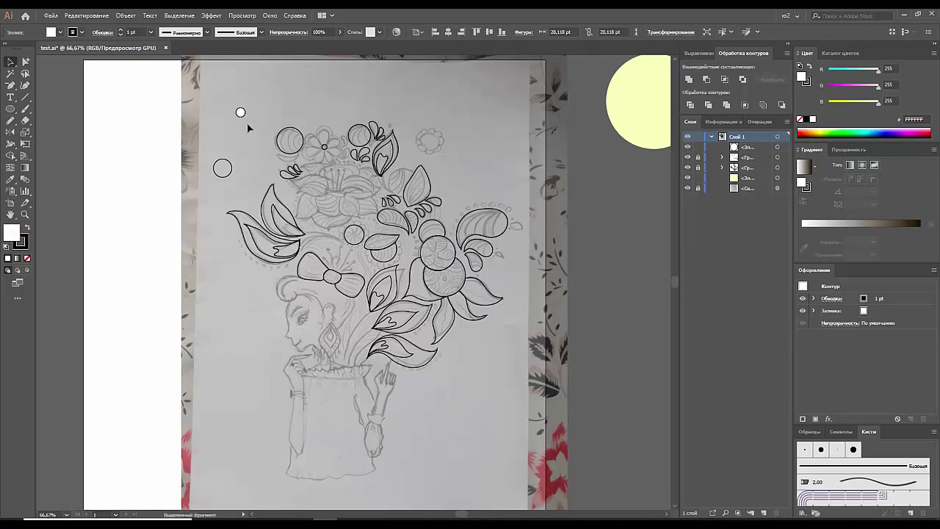
click(246, 113)
click(800, 119)
click(808, 84)
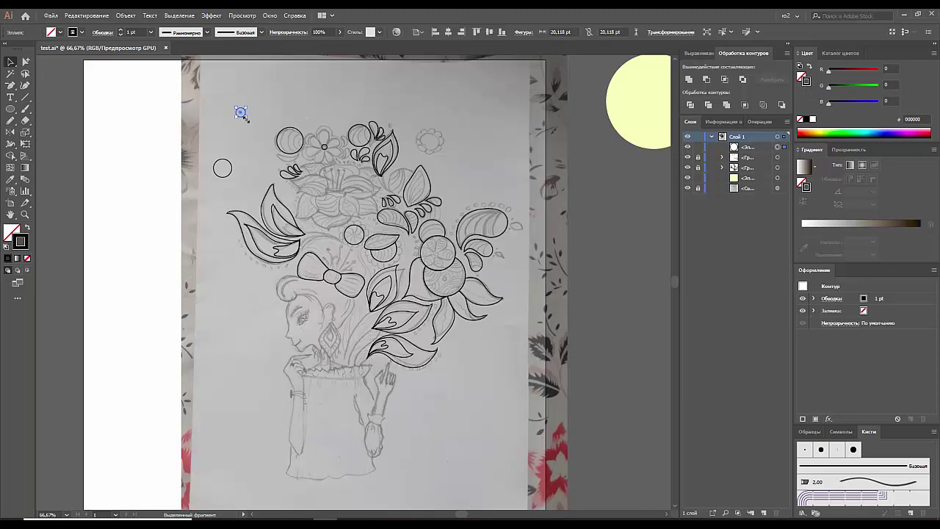
Shrink the unfilled circle to about 12.7 pt across
drag(244, 116, 241, 112)
click(237, 112)
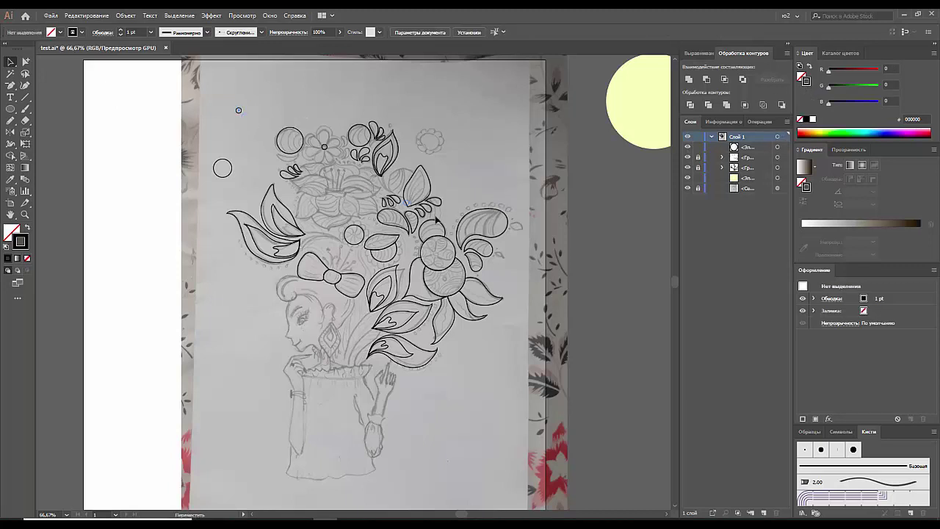
click(466, 210)
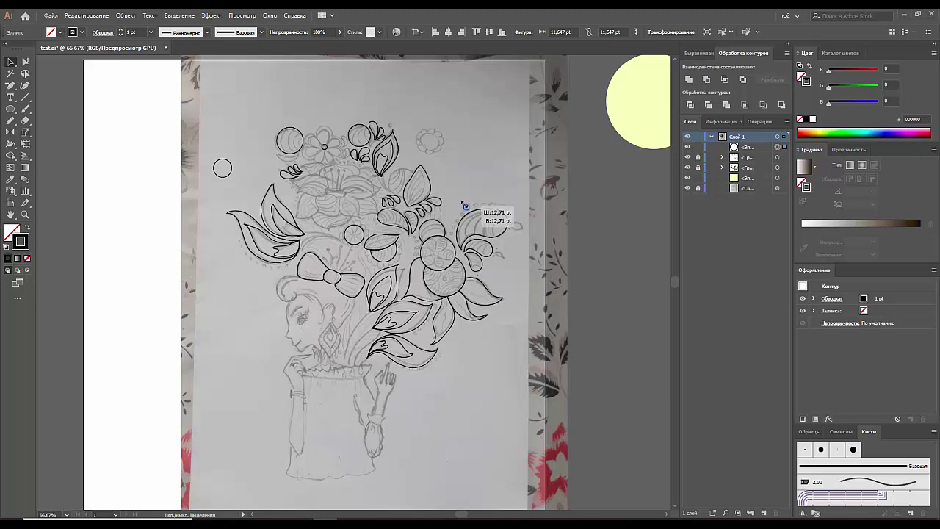
drag(466, 209, 466, 208)
click(494, 204)
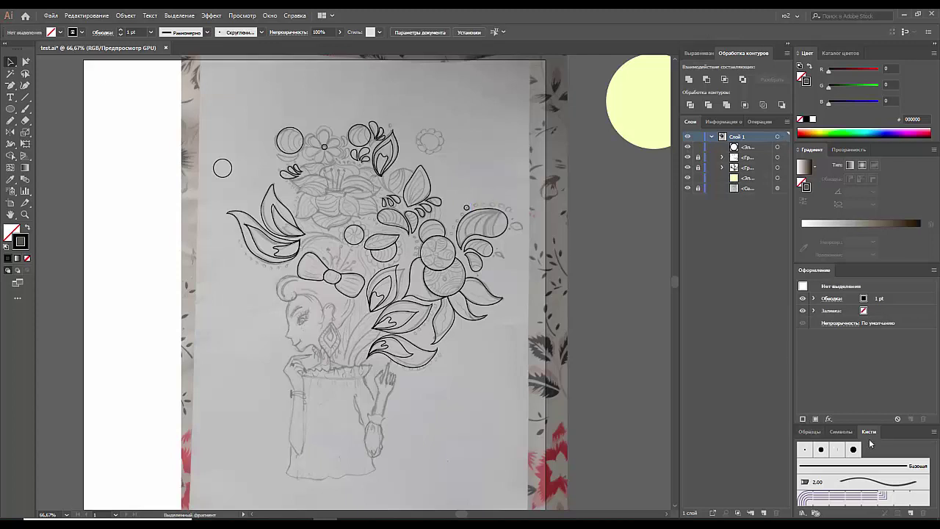
drag(869, 431, 600, 223)
Shorten the floating brush panel and reopen the Brushes panel from the Window menu
mouse_move(637, 325)
mouse_down()
mouse_move(637, 286)
mouse_move(645, 369)
mouse_up()
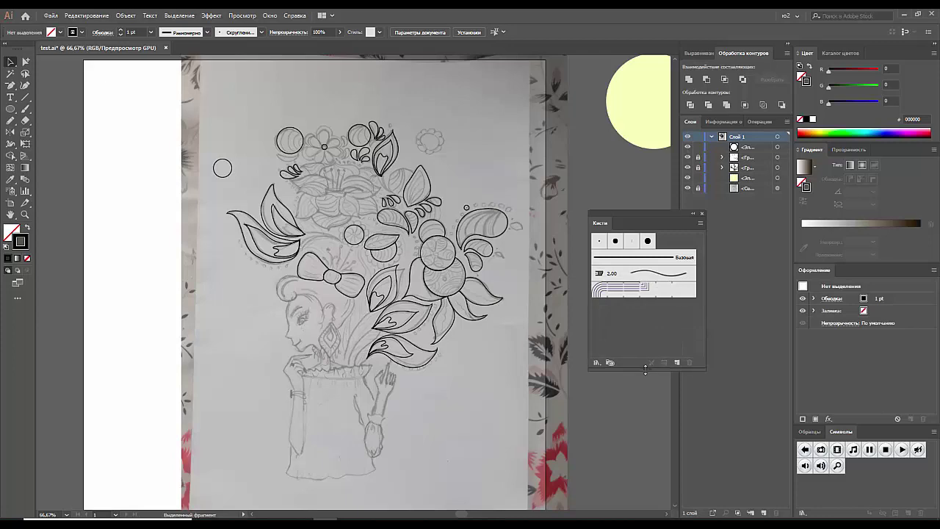
click(269, 15)
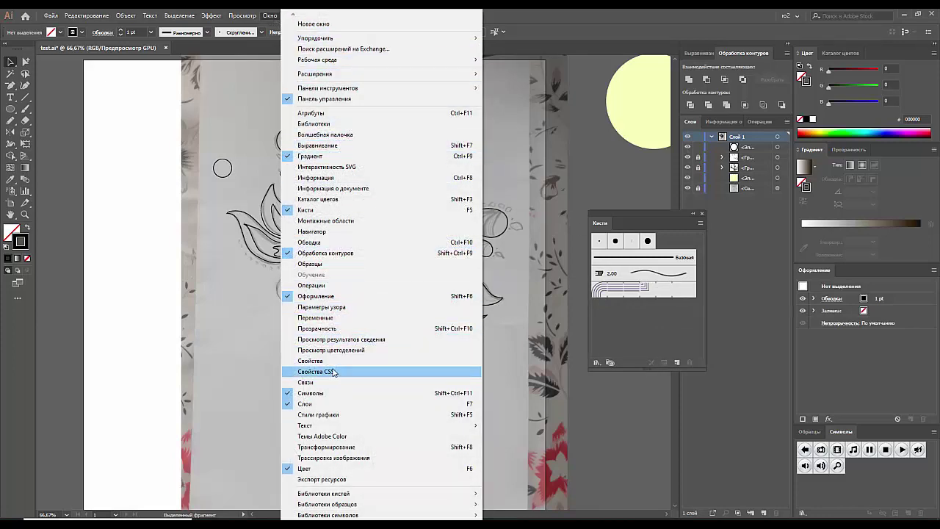
click(302, 210)
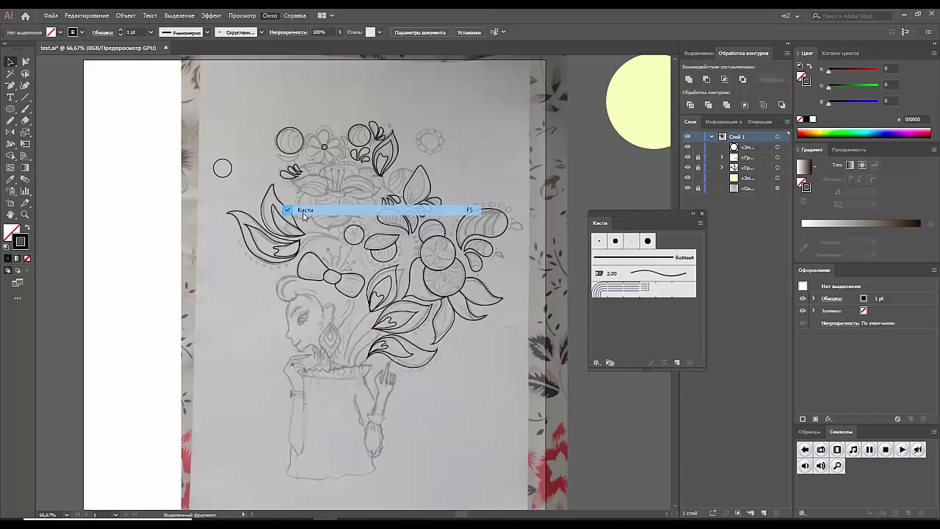
click(271, 18)
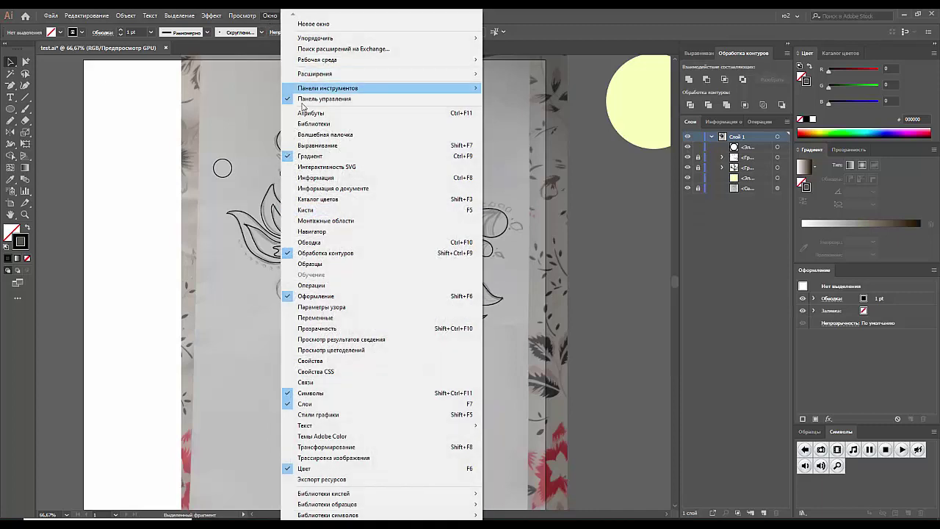
click(465, 214)
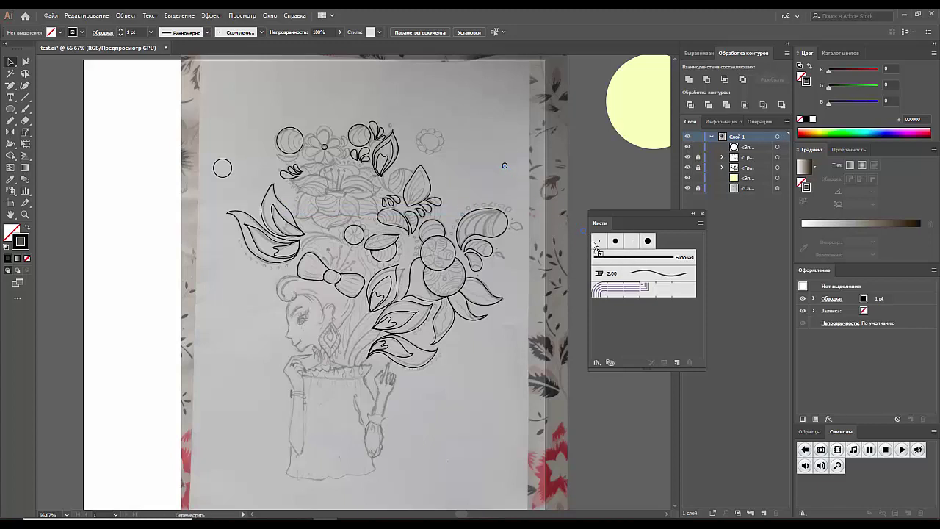
Drag the circle into Brushes to make a scatter brush with default options
drag(624, 272, 637, 274)
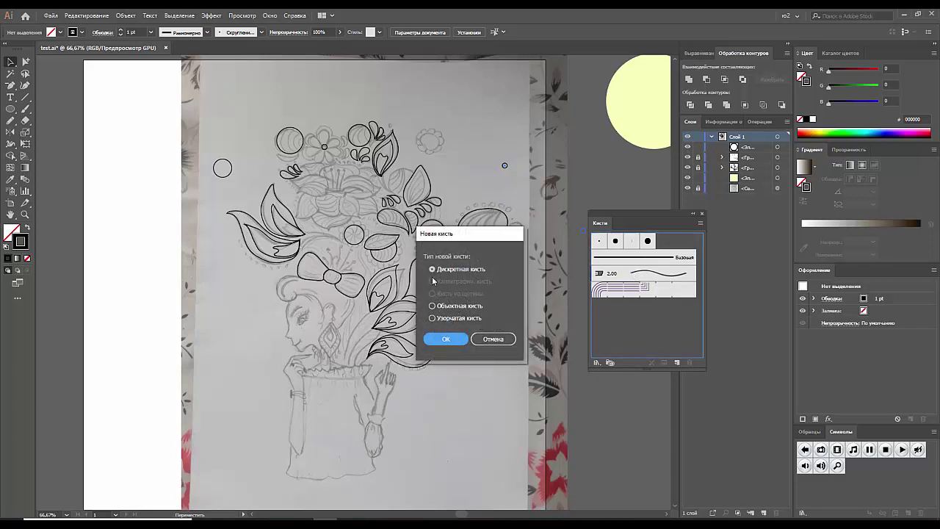
click(457, 336)
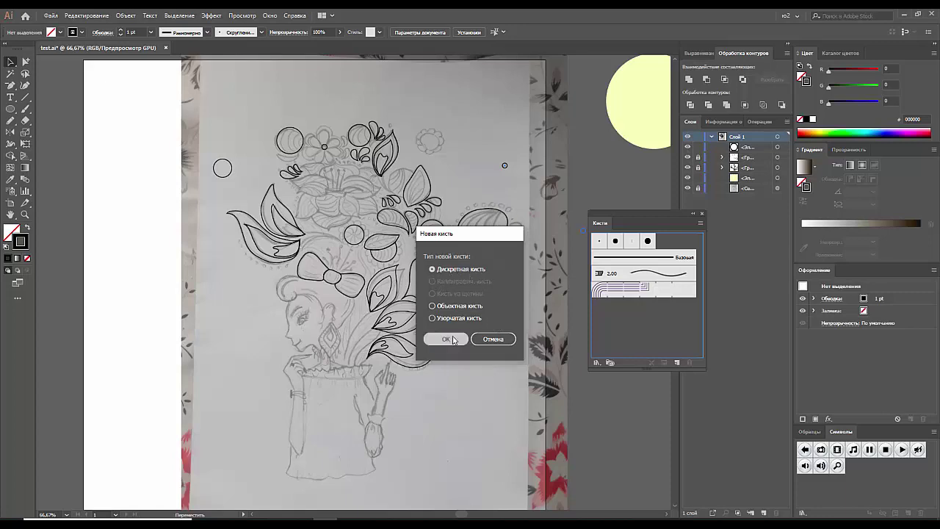
drag(658, 46, 666, 128)
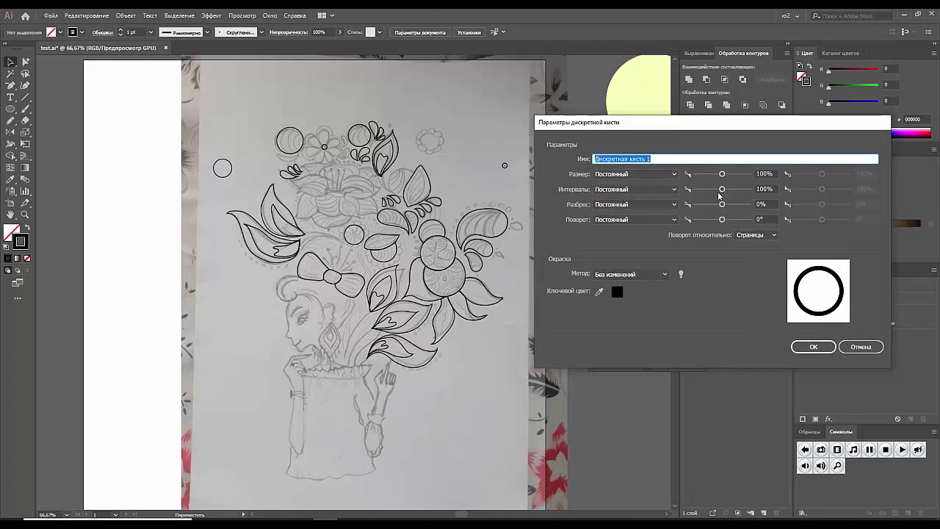
click(817, 346)
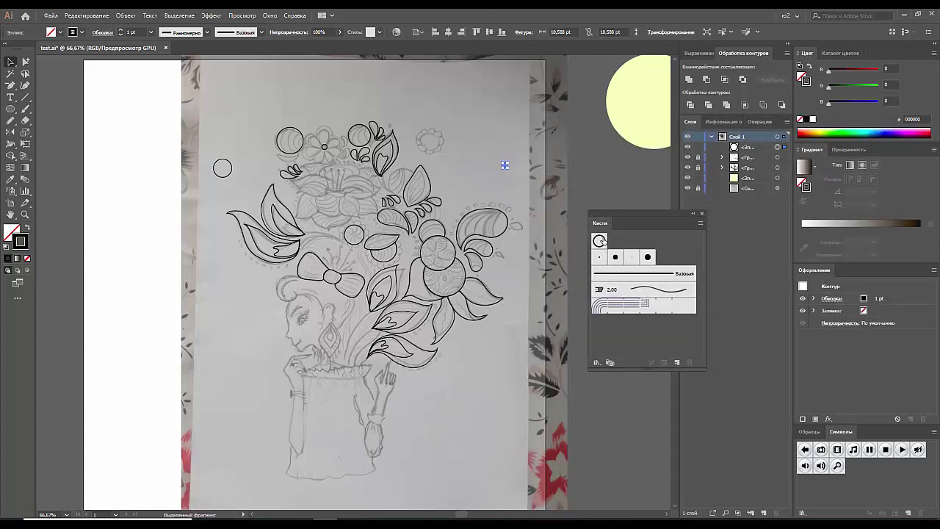
Move the sample circle off the page and pencil a curved arc at the upper right
click(505, 165)
drag(585, 114, 585, 115)
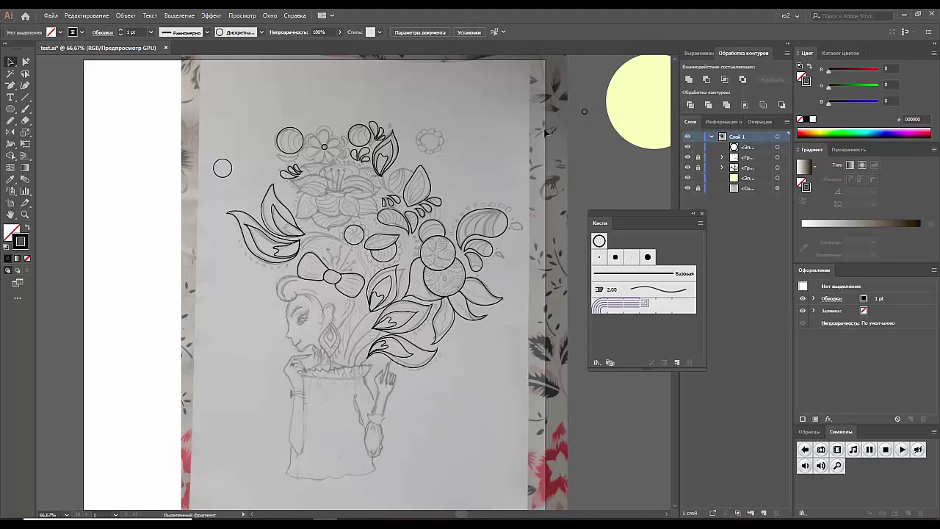
click(11, 121)
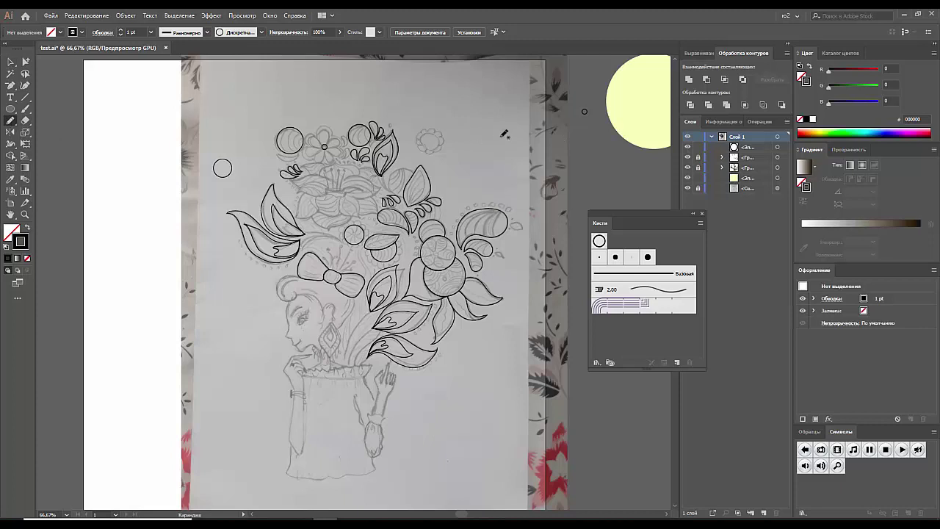
drag(500, 92, 510, 173)
key(v)
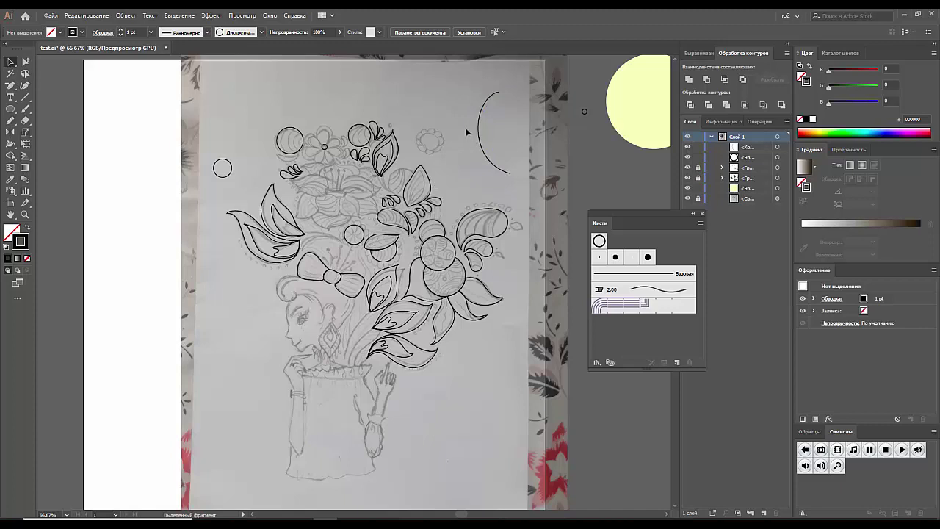
Apply the circle scatter brush to the arc and nudge it slightly left and down
click(497, 139)
click(600, 241)
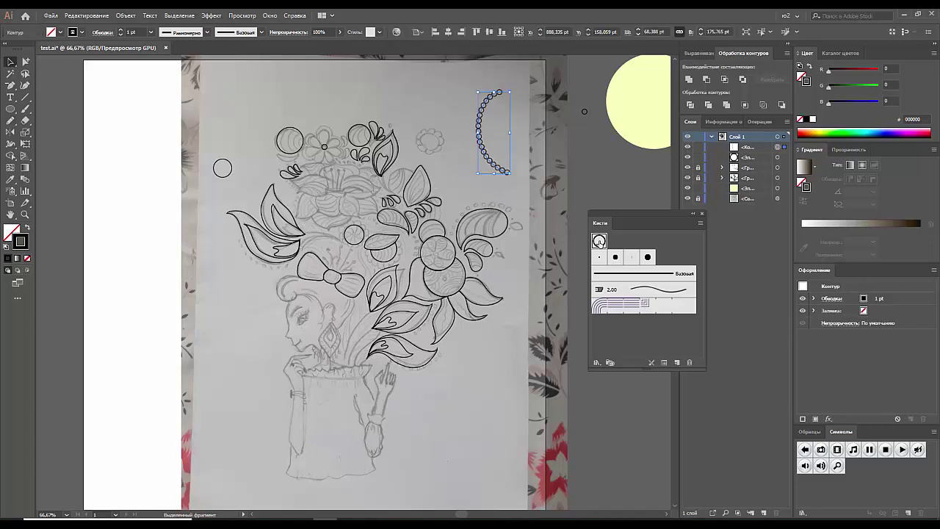
click(563, 181)
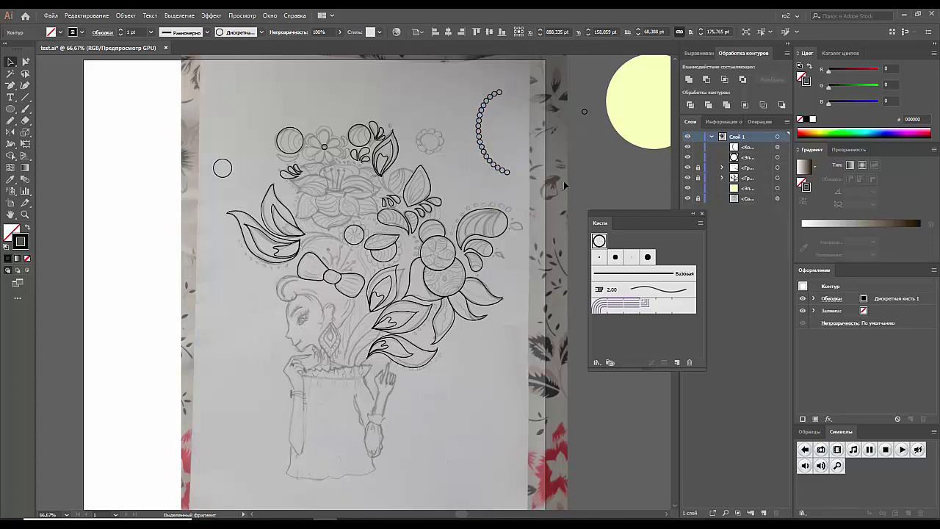
drag(507, 172, 504, 176)
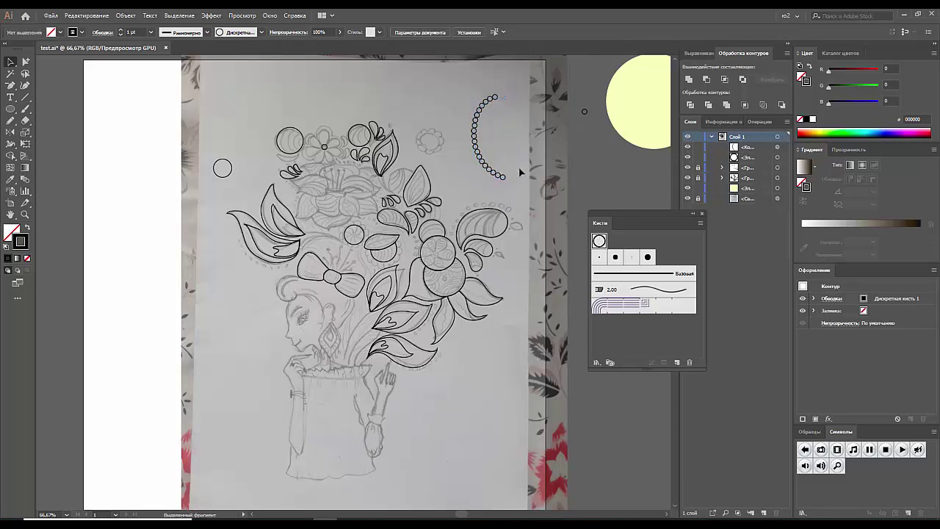
click(523, 174)
click(488, 176)
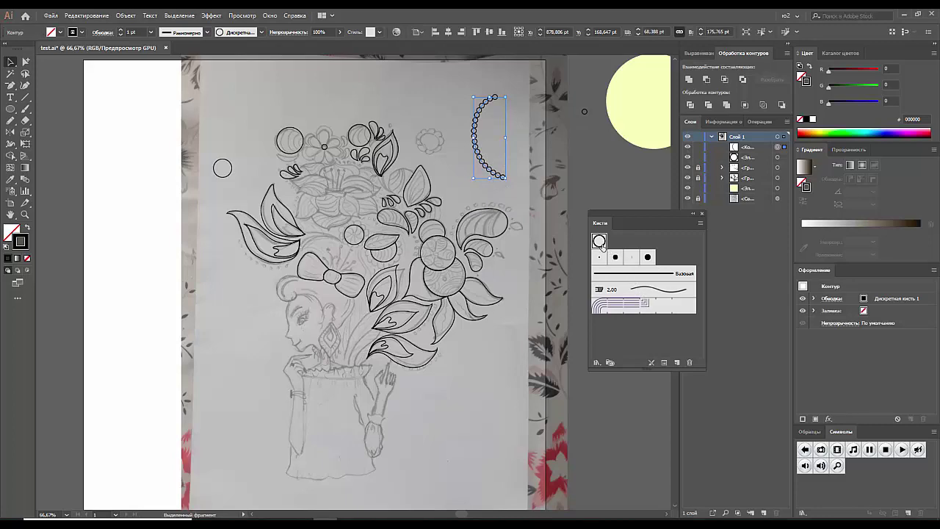
Set the scatter brush to 72% size and 117% spacing and apply it to existing strokes
double_click(600, 243)
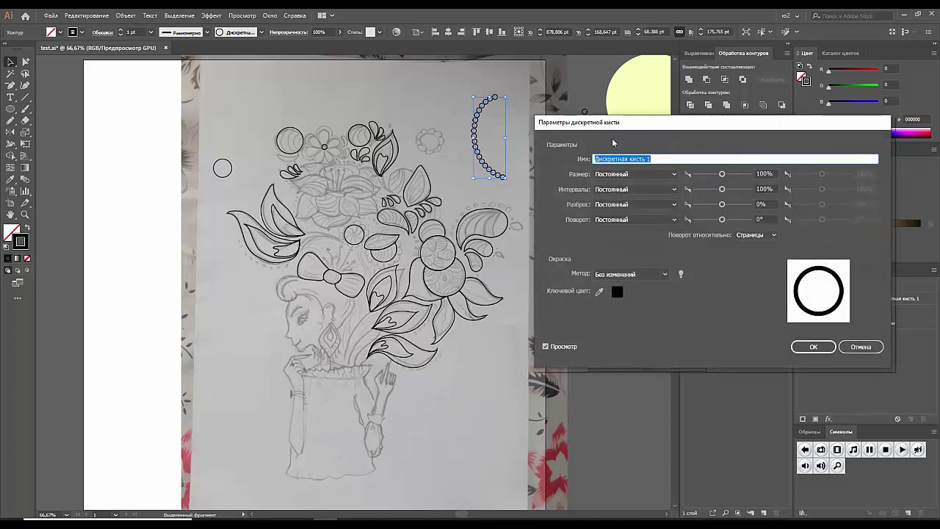
mouse_move(614, 142)
mouse_down()
mouse_move(620, 305)
mouse_move(641, 130)
mouse_up()
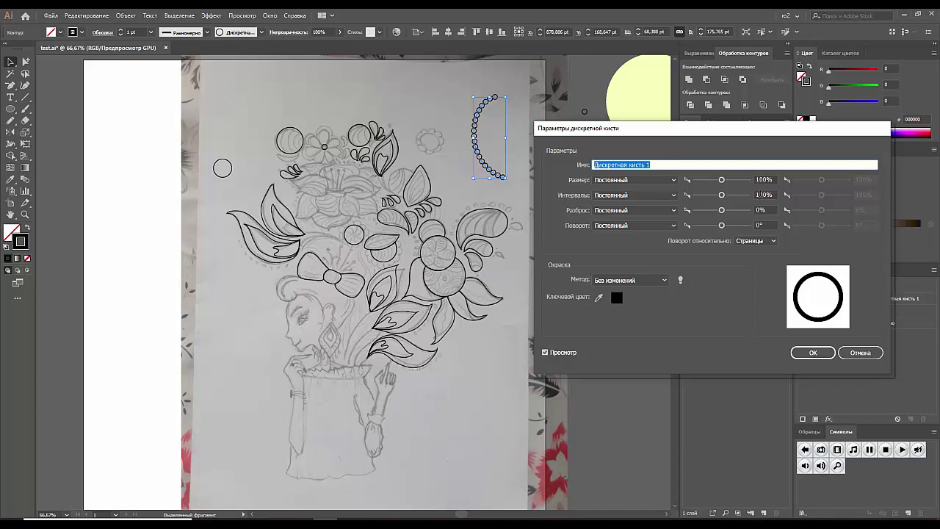
drag(721, 195, 724, 199)
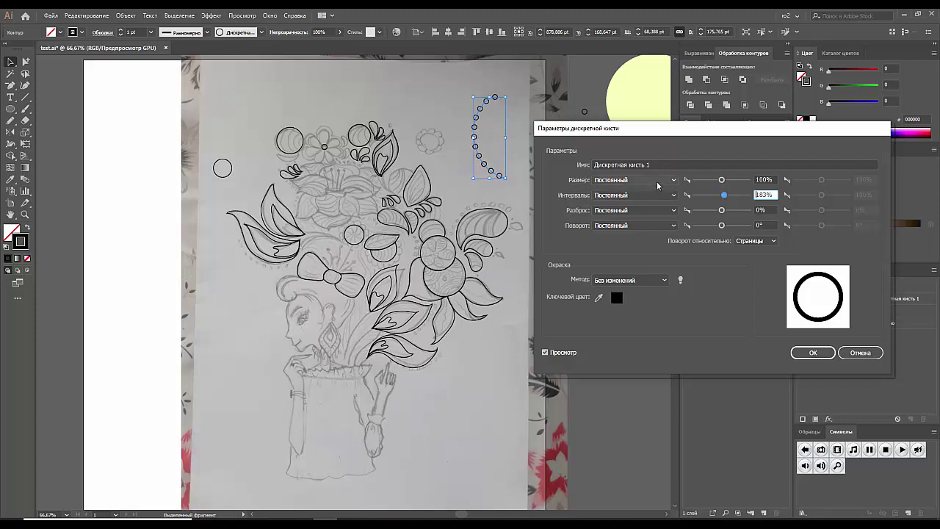
drag(722, 180, 713, 182)
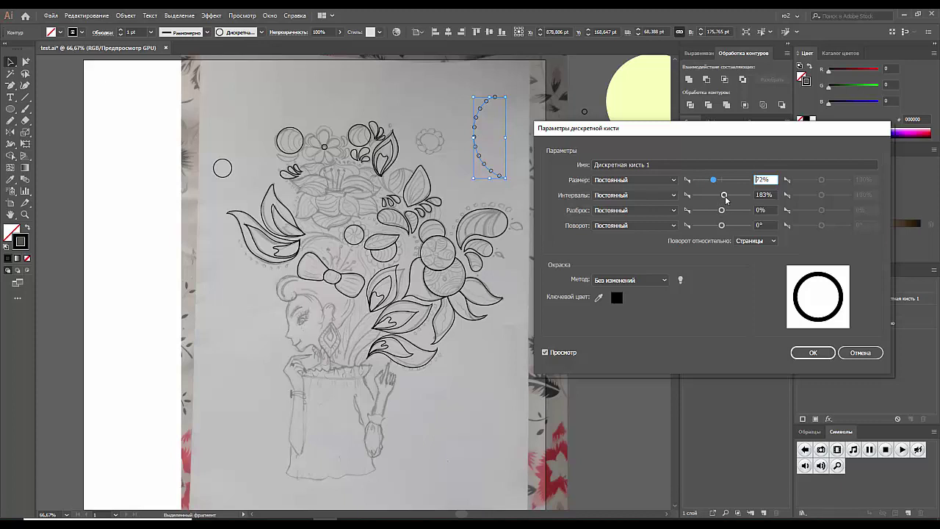
drag(725, 195, 722, 198)
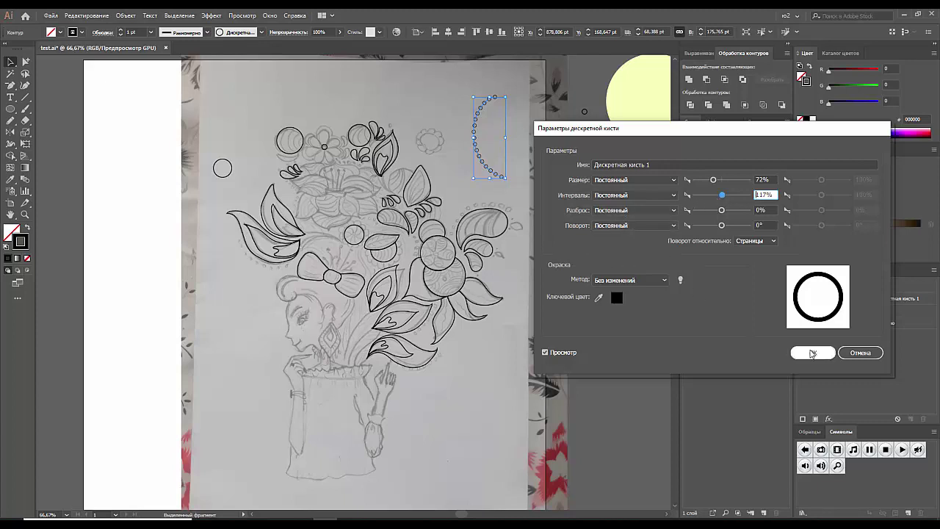
click(813, 353)
click(450, 281)
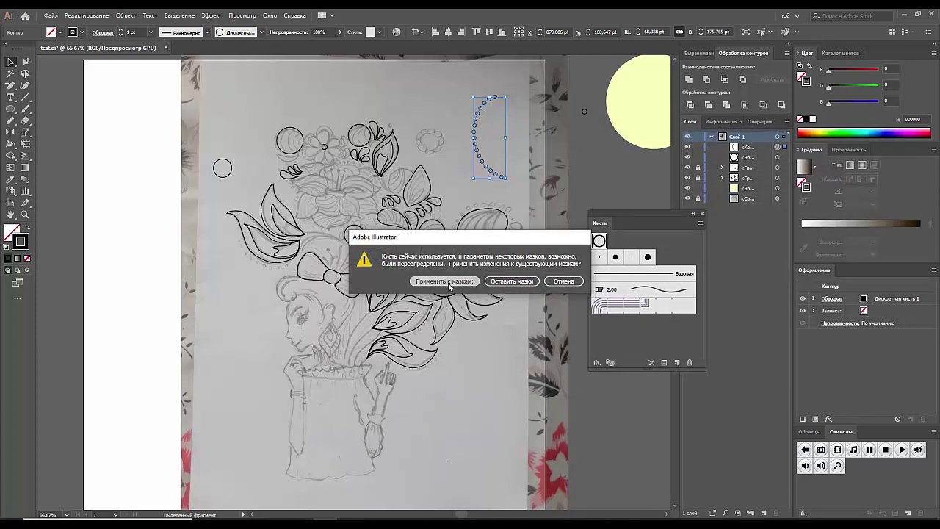
key(ctrl+shift+a)
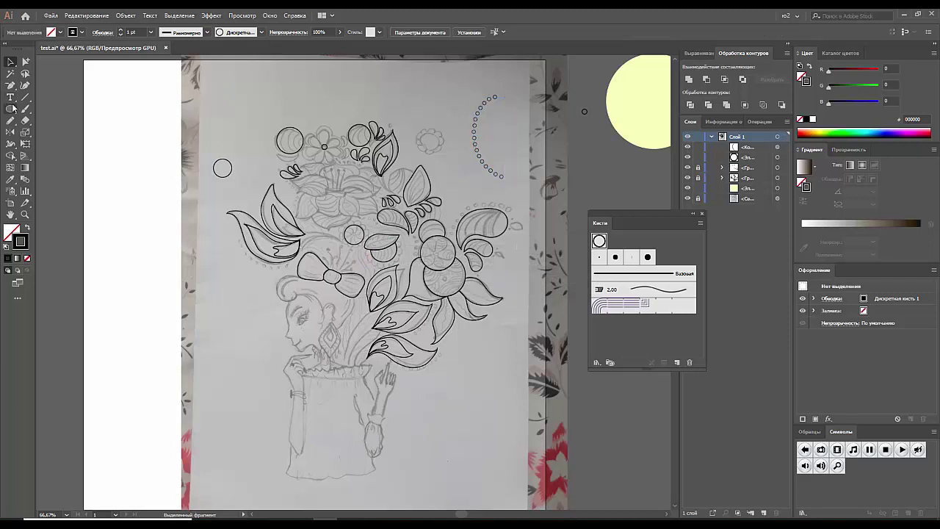
Pencil a curve along the right leaf's top and give it the circle scatter brush
click(10, 120)
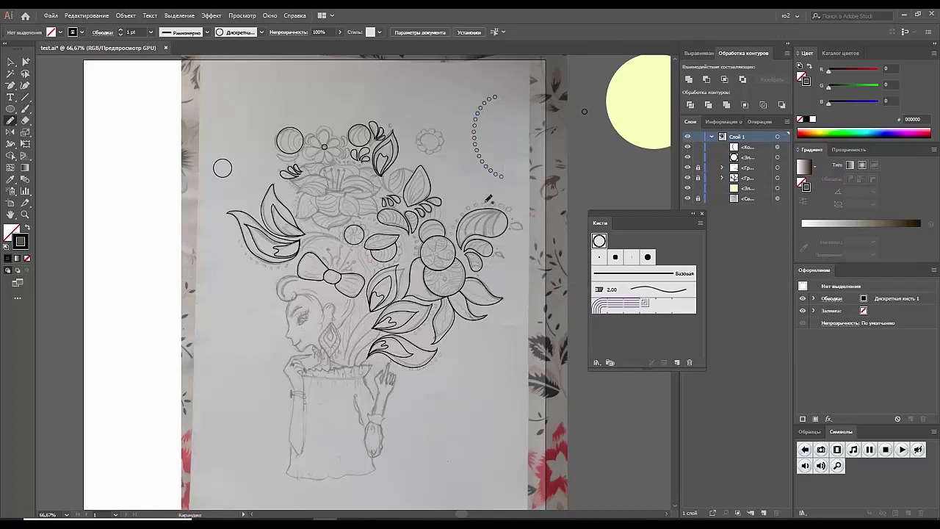
mouse_move(455, 224)
mouse_down()
mouse_move(497, 202)
mouse_move(505, 210)
mouse_up()
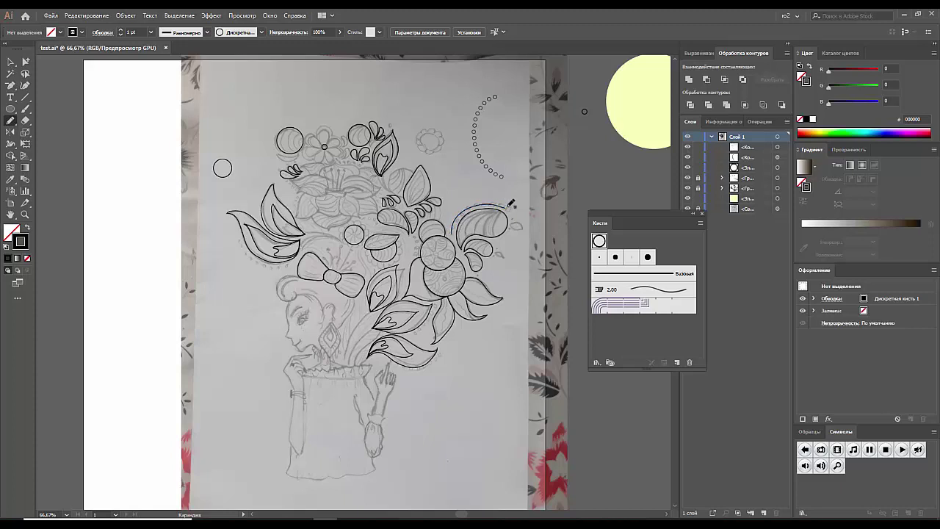
key(v)
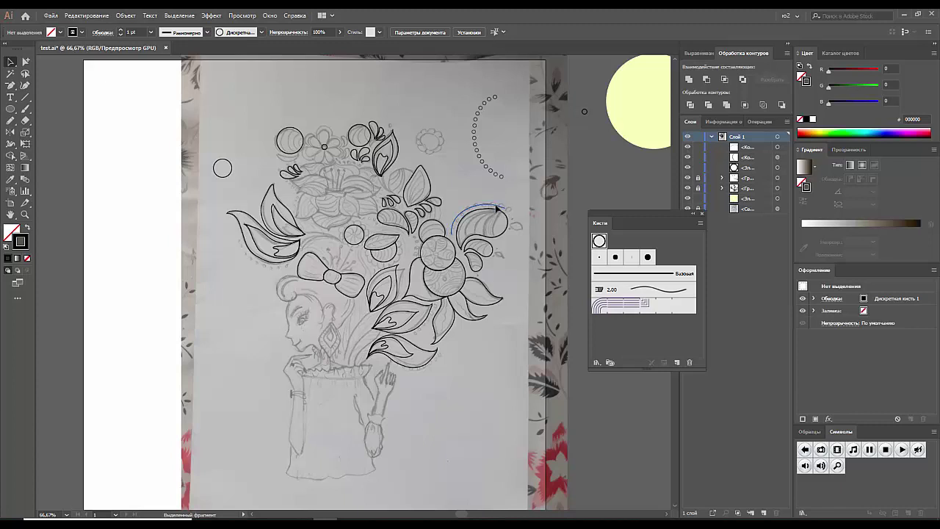
click(496, 209)
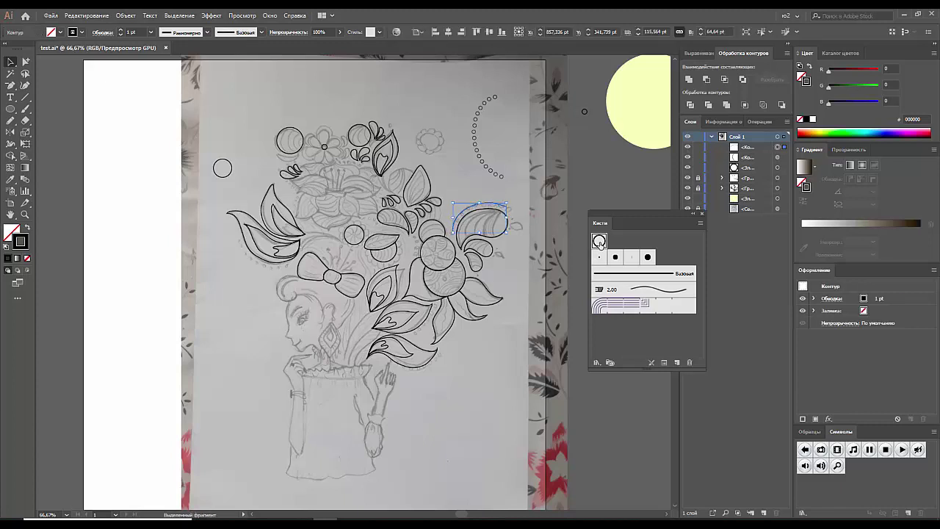
click(600, 241)
Shift the upper dotted arc left and drag the circle into Brushes for a new brush
click(536, 192)
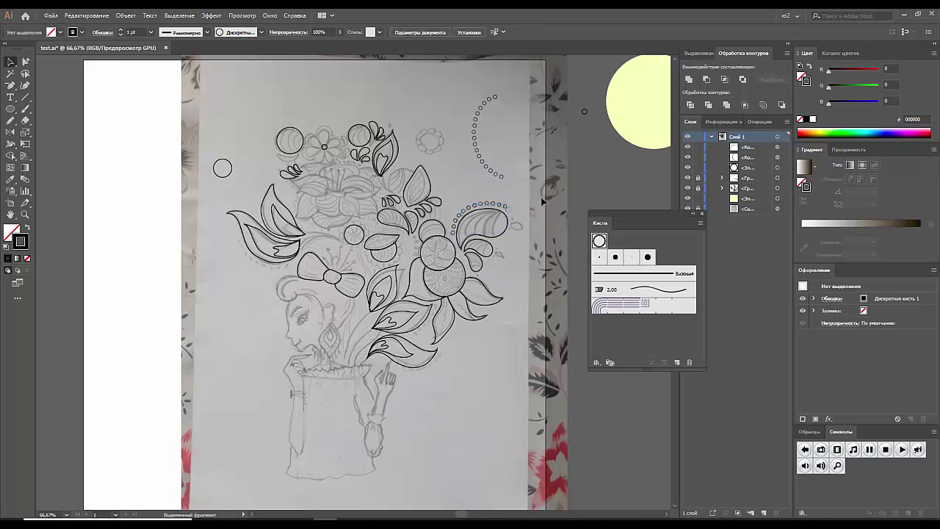
click(440, 143)
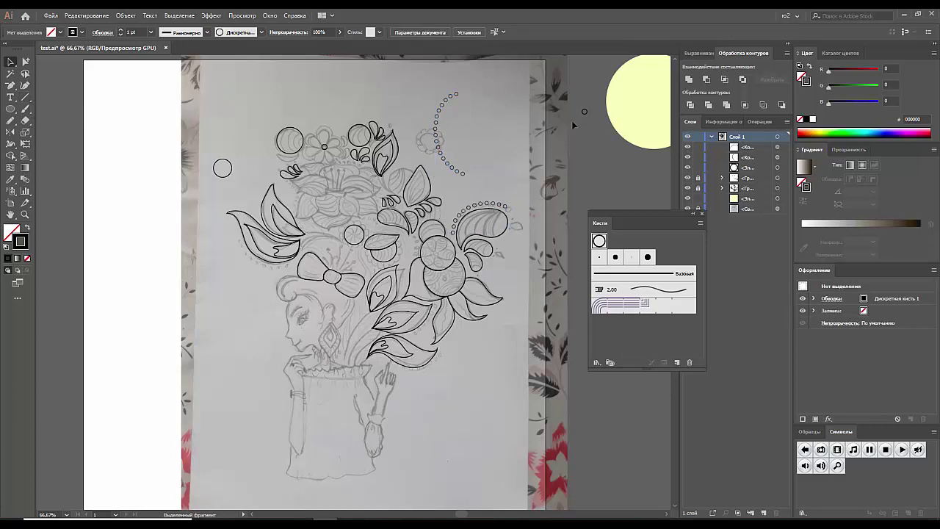
drag(585, 114, 618, 264)
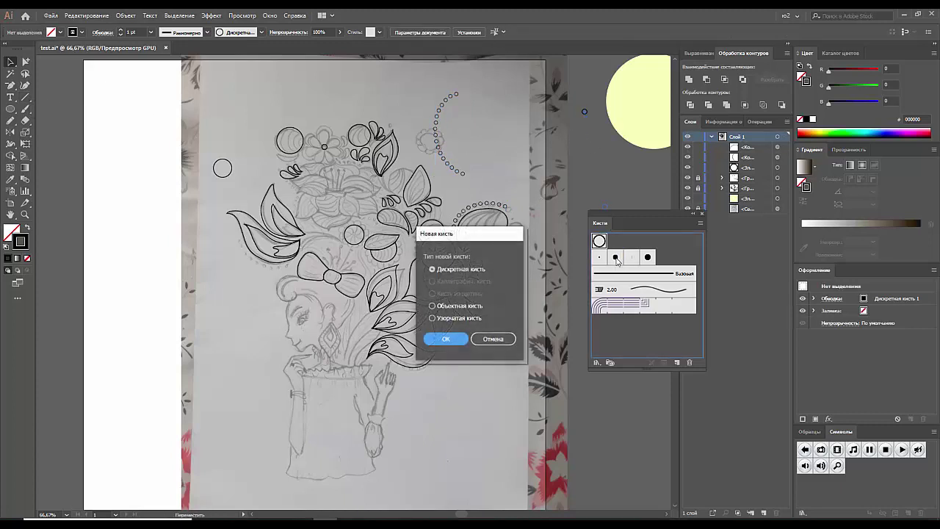
Choose Pattern Brush as the type and raise its spacing to 27%
click(450, 318)
click(446, 339)
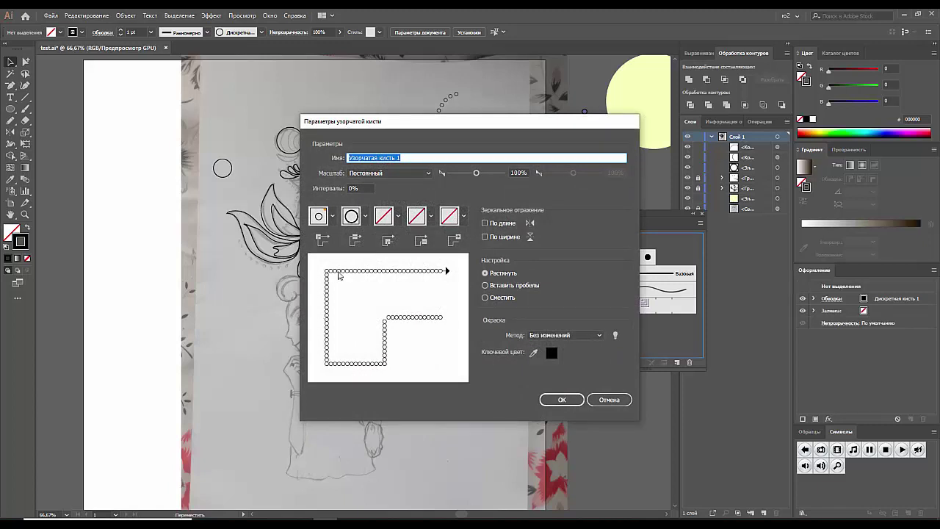
click(365, 188)
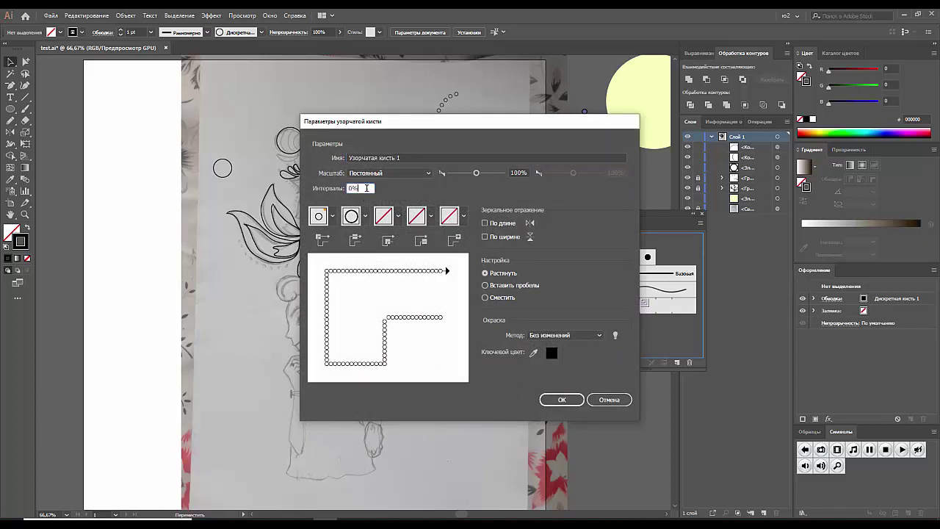
key(Up)
key(Up)
key(Up)
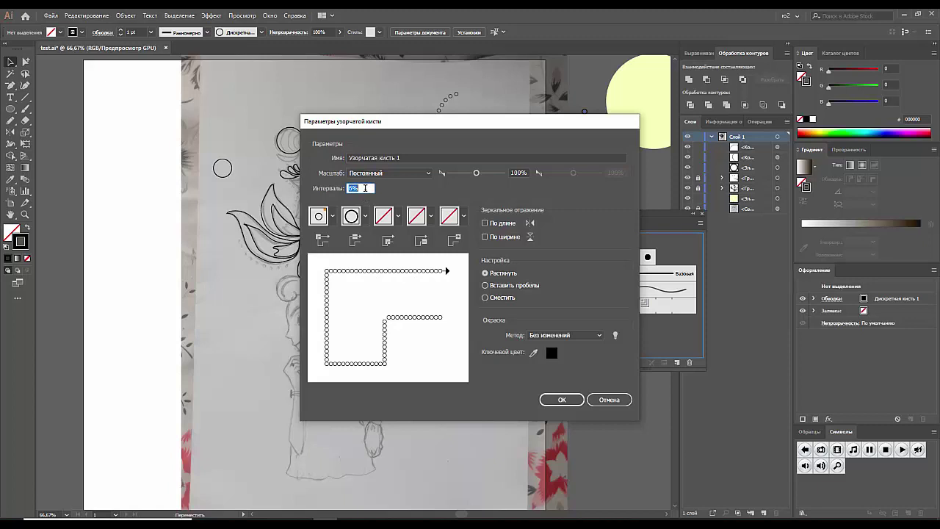
key(Up)
key(Up)
key(Up)
key(Up)
key(Up)
key(Up)
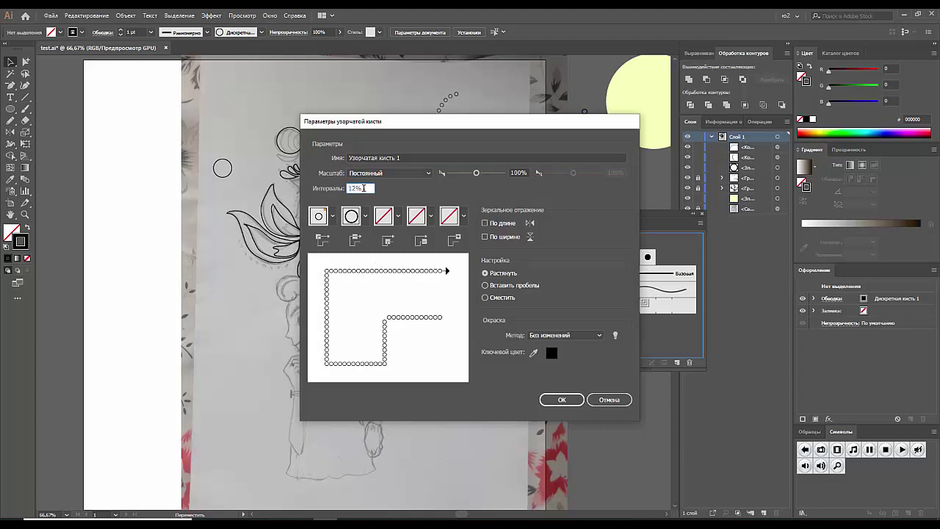
key(Up)
key(Up)
key(Up)
key(Up)
key(Up)
key(Up)
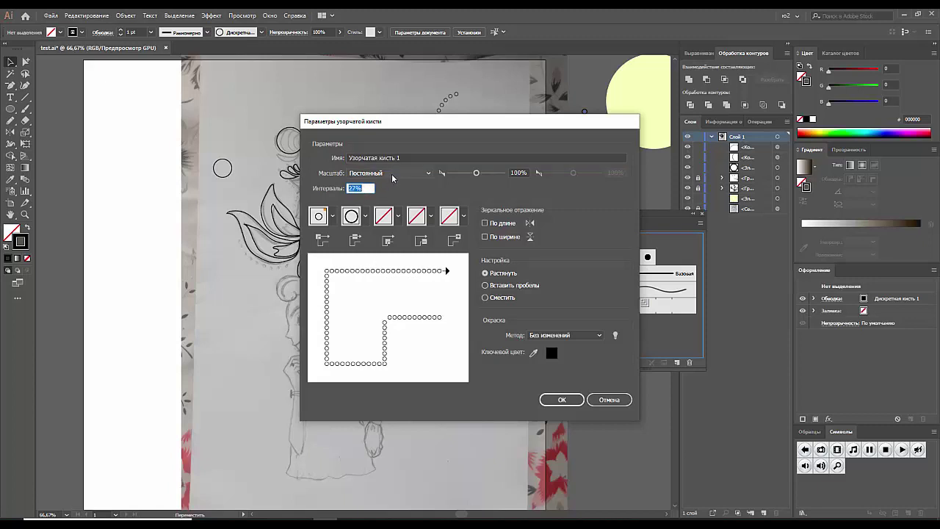
Reduce the pattern scale to 66%, leave Flip Along off, and save the brush
drag(478, 173, 477, 174)
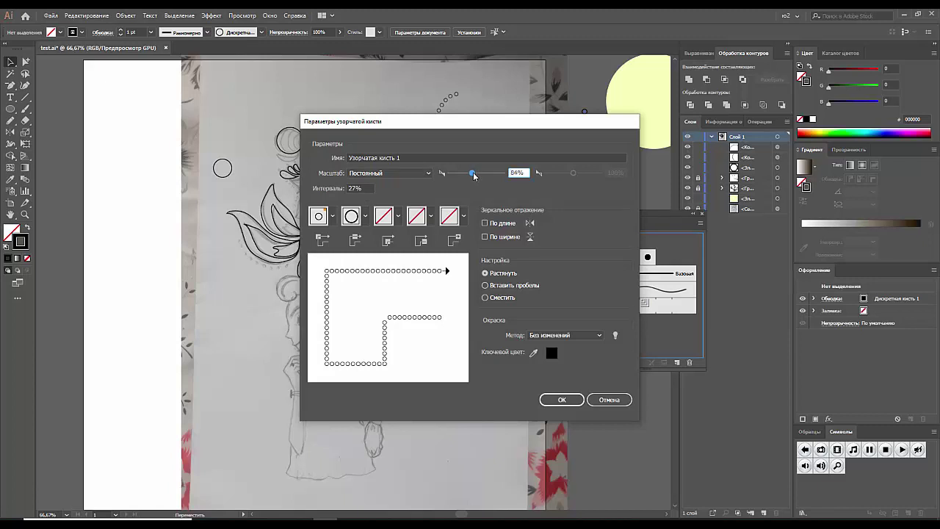
mouse_move(474, 175)
mouse_down()
mouse_move(459, 178)
mouse_move(467, 174)
mouse_up()
click(421, 173)
click(464, 217)
click(465, 217)
click(485, 222)
click(485, 230)
click(562, 398)
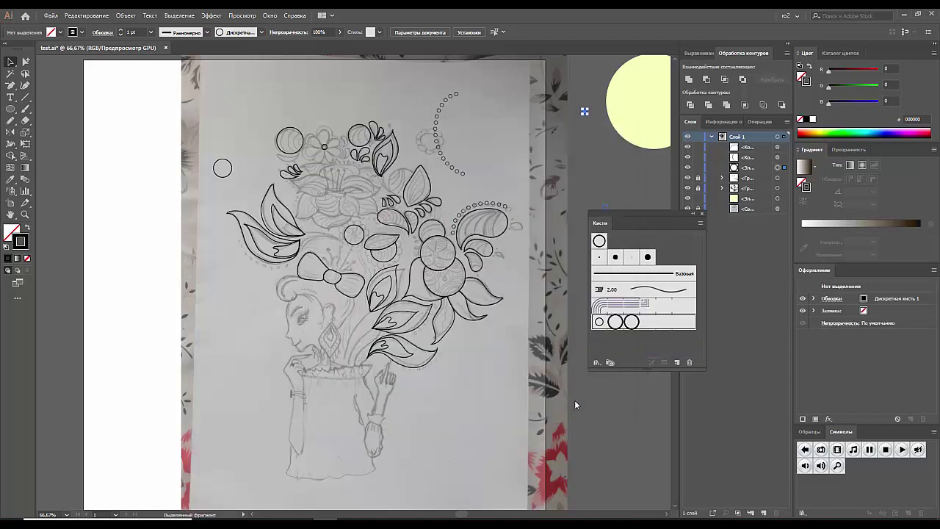
Pencil an S-curve at the top right, give it the circle pattern brush, and move it right
click(10, 120)
drag(501, 89, 491, 192)
key(v)
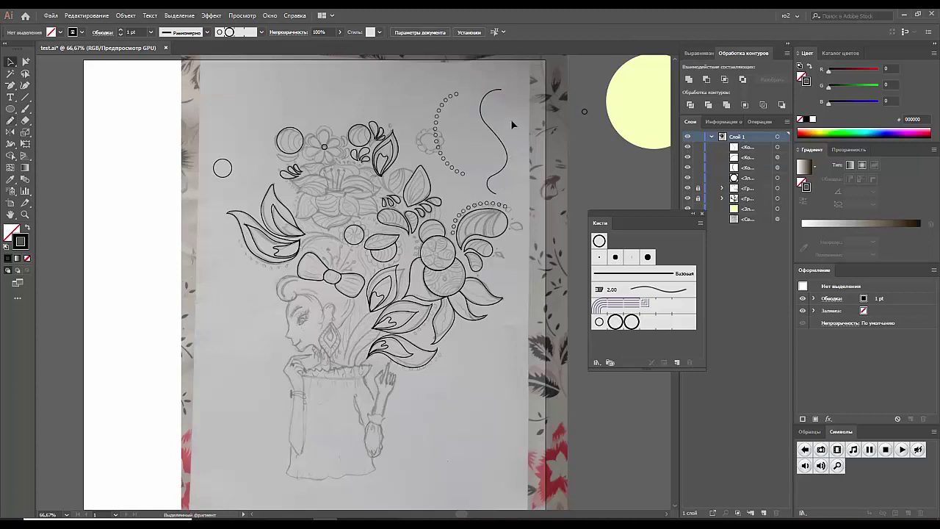
click(494, 151)
click(598, 323)
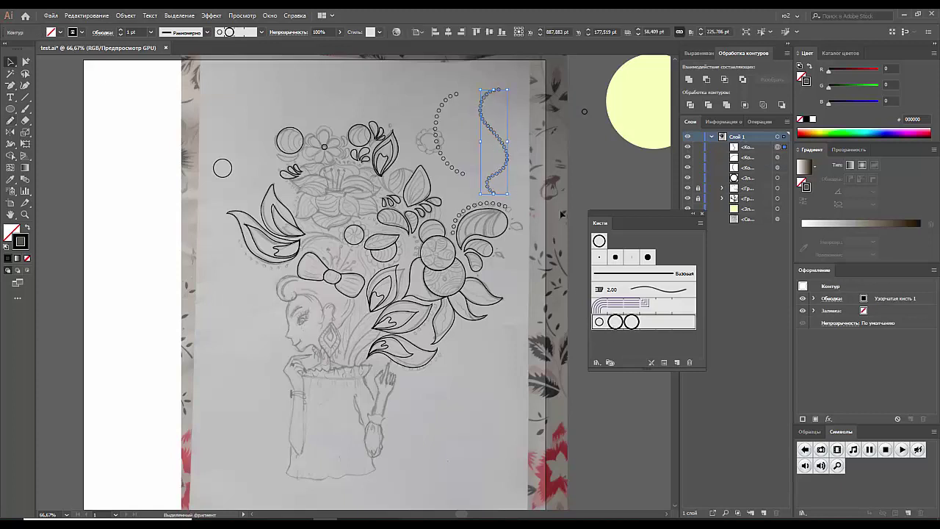
click(545, 182)
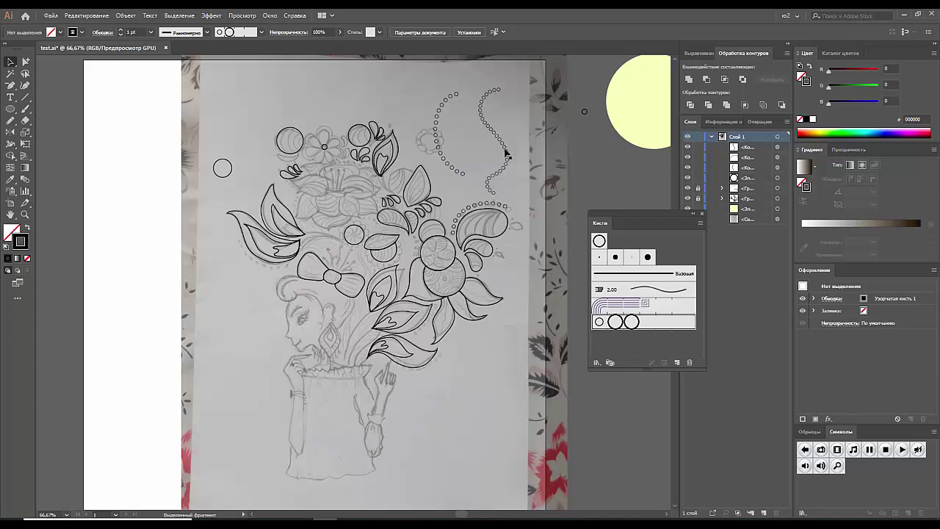
click(508, 211)
click(545, 316)
drag(503, 124, 532, 123)
click(416, 114)
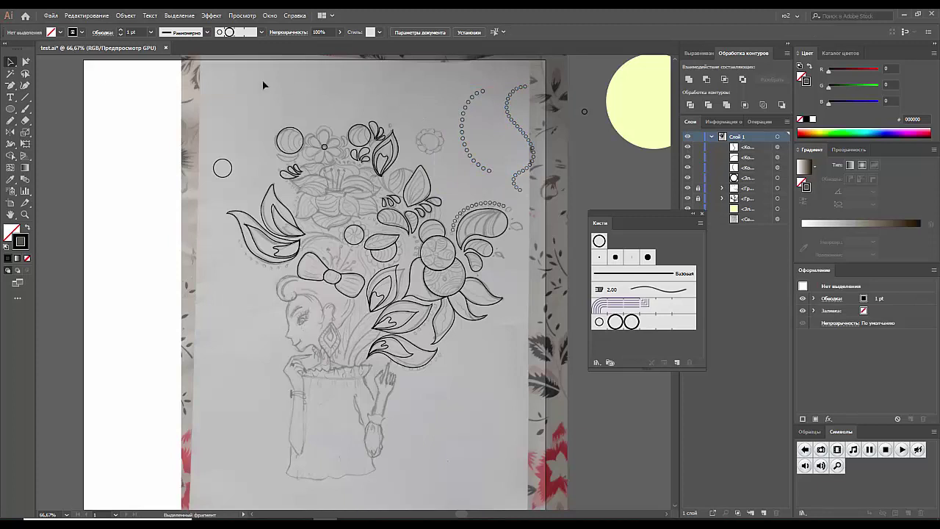
Pencil another plain curve left of the dotted arcs and select it
click(11, 121)
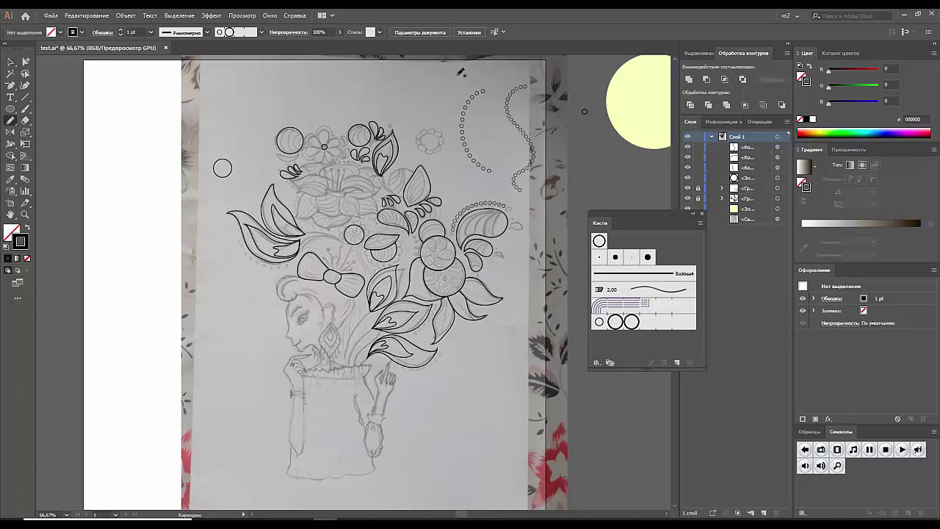
drag(456, 75, 450, 178)
key(v)
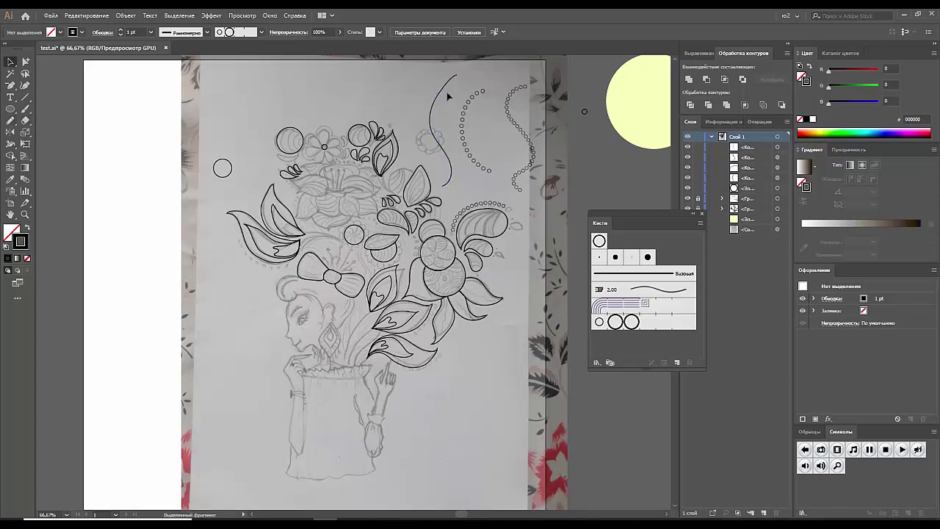
click(440, 102)
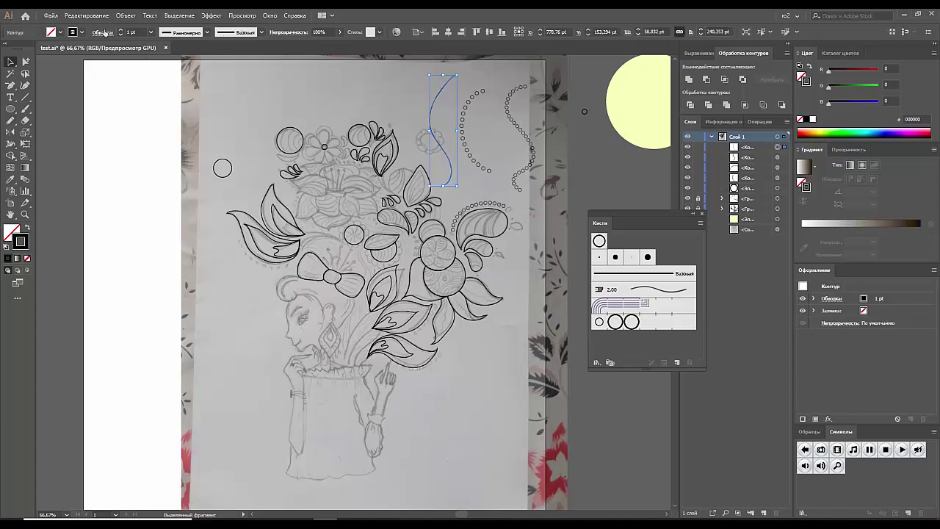
Give the curve a dashed stroke with a 7 pt weight
click(103, 32)
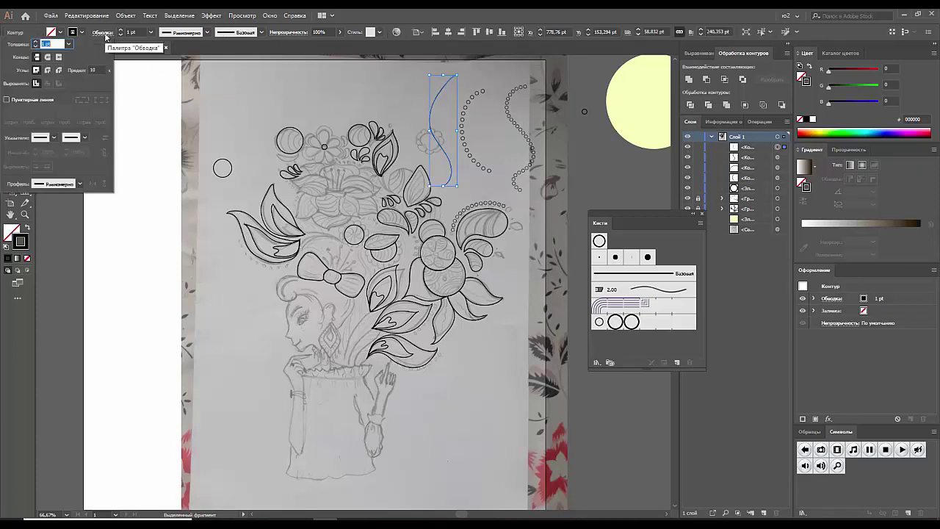
click(6, 99)
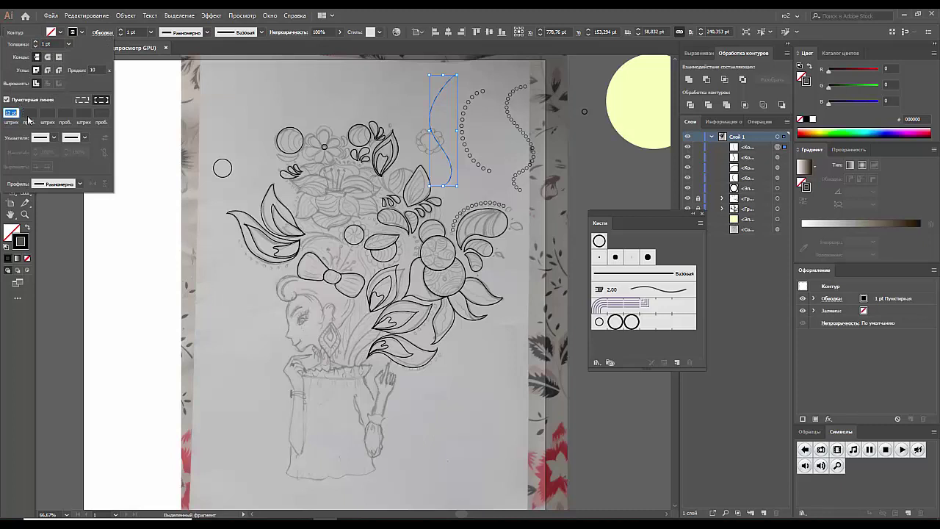
text(2)
key(Tab)
text(2)
key(Return)
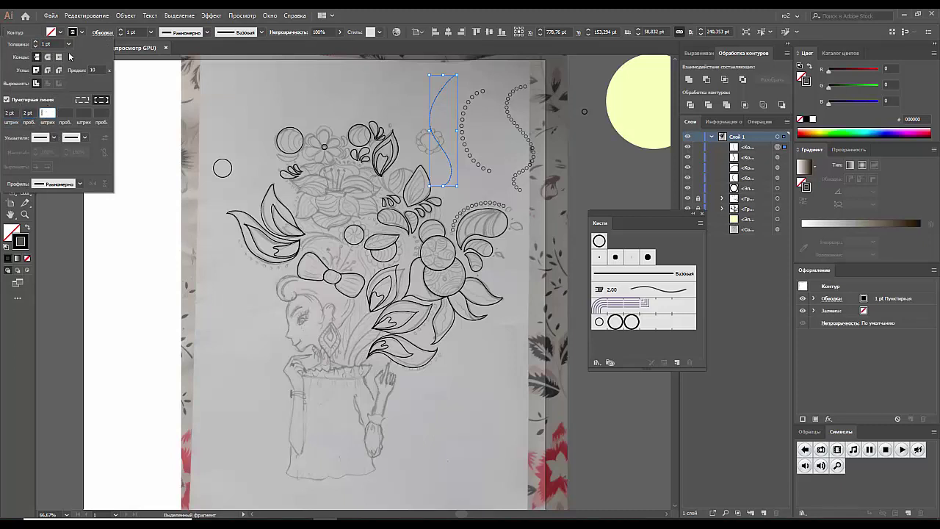
click(68, 44)
key(Escape)
text(6)
key(Return)
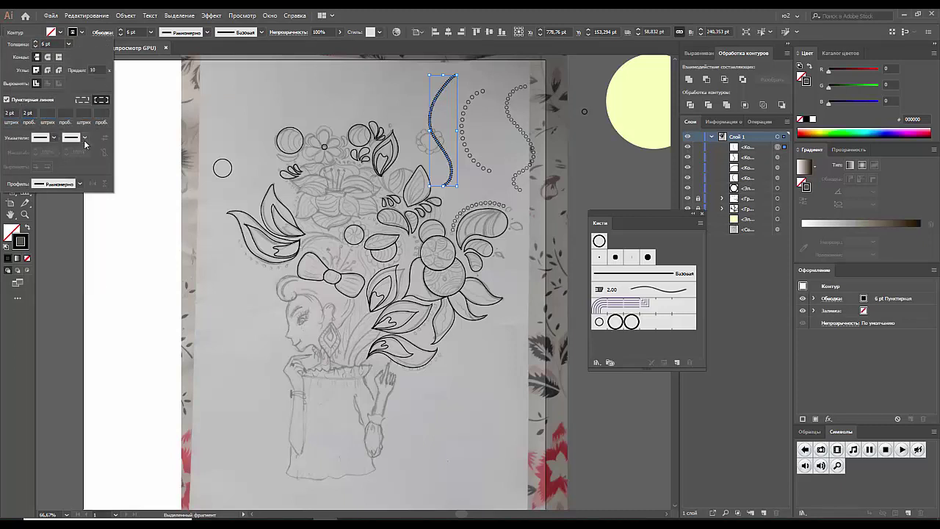
click(68, 44)
click(89, 151)
Use Round Cap with 0 pt dashes and 13 pt gaps to form round dots
double_click(11, 113)
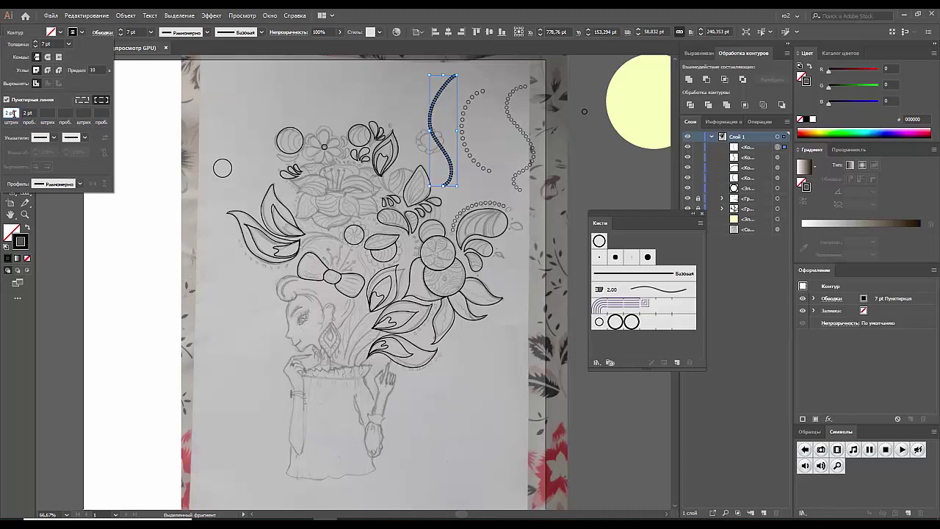
key(Up)
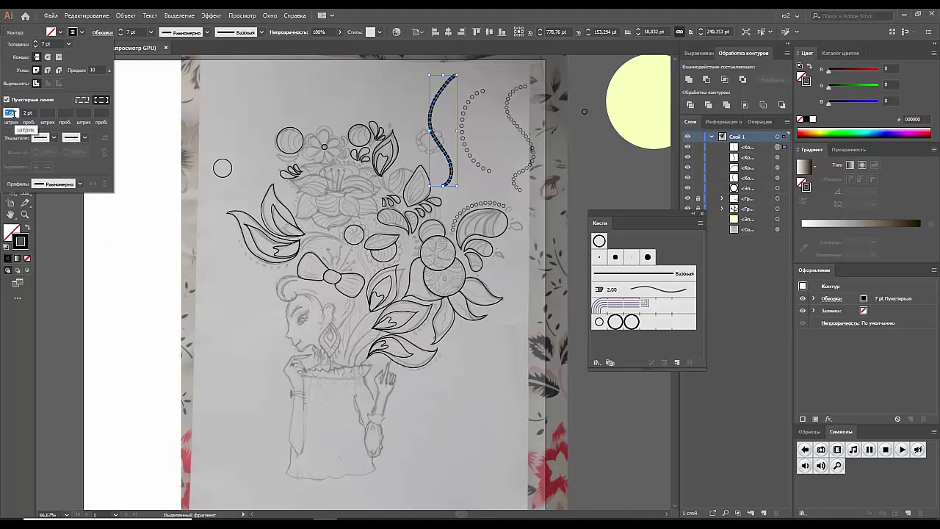
click(48, 58)
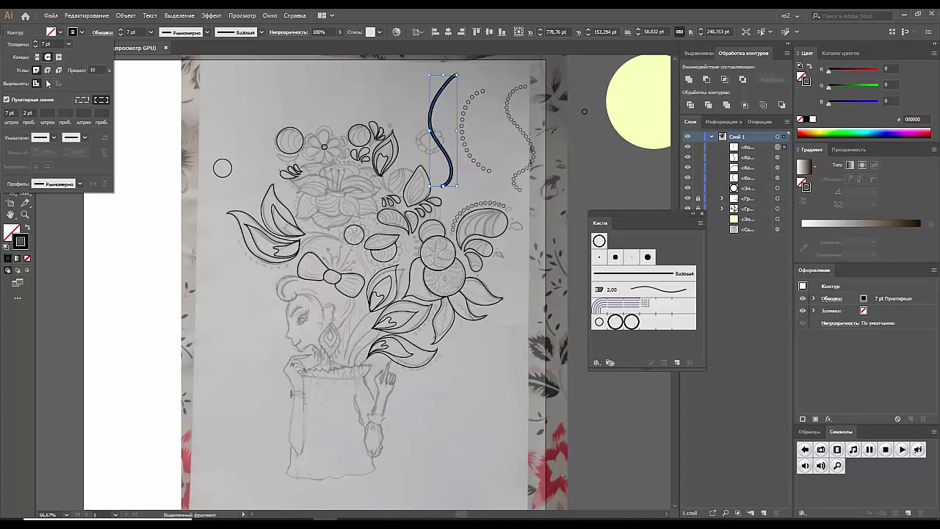
double_click(27, 113)
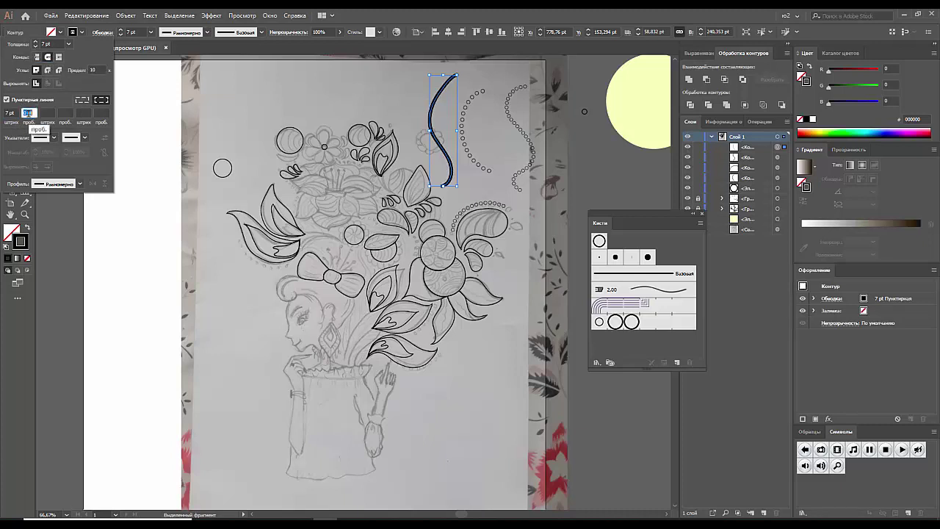
key(Up)
key(Up)
key(Up)
key(Up)
double_click(10, 113)
key(Up)
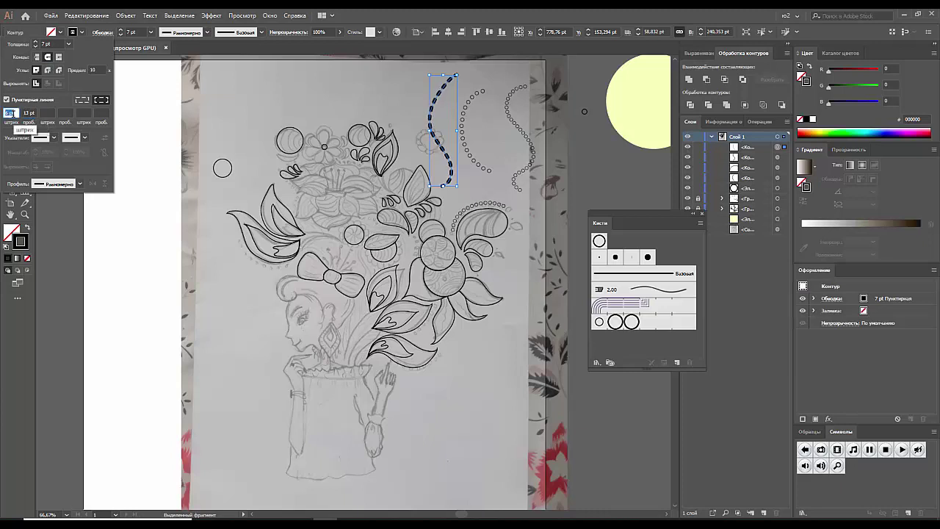
key(Up)
key(Down)
key(Down)
key(Down)
key(Down)
click(409, 94)
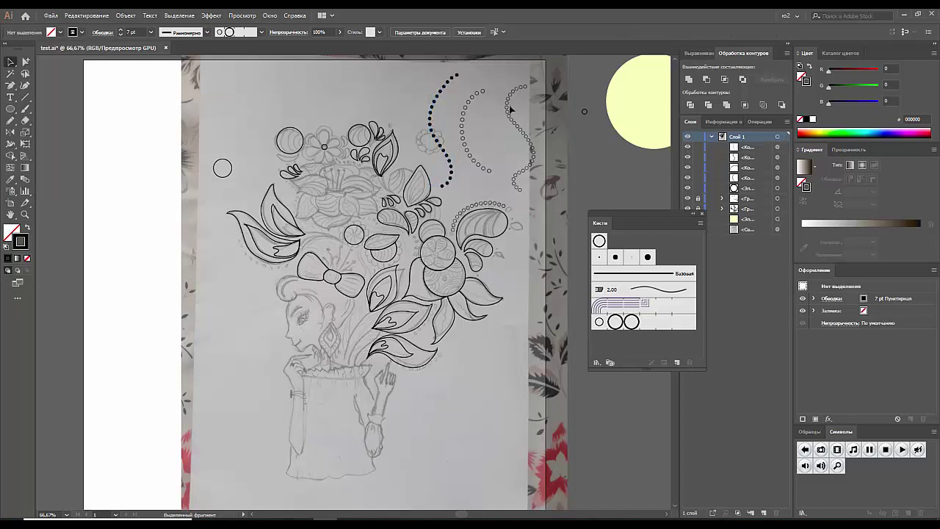
Raise the dotted curve's stroke weight to 10 pt and widen the gaps between dots
click(453, 102)
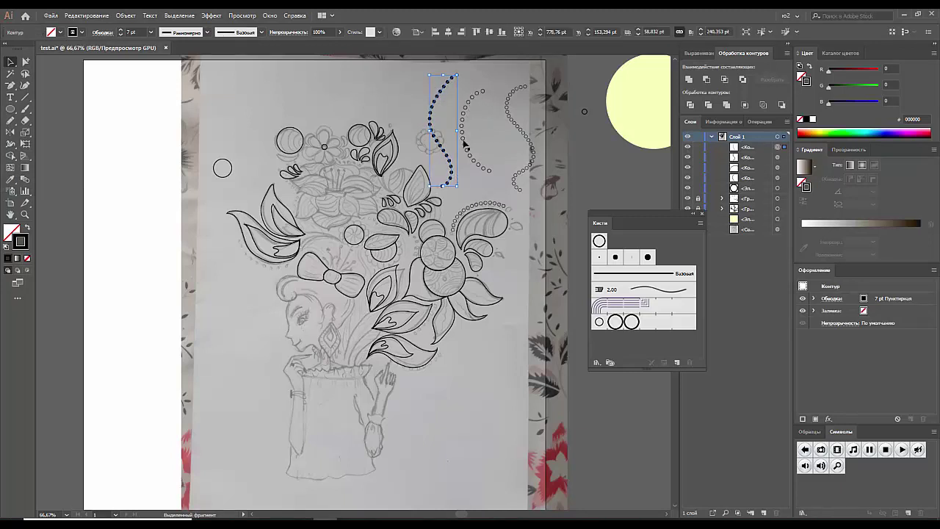
click(102, 32)
click(68, 43)
click(80, 170)
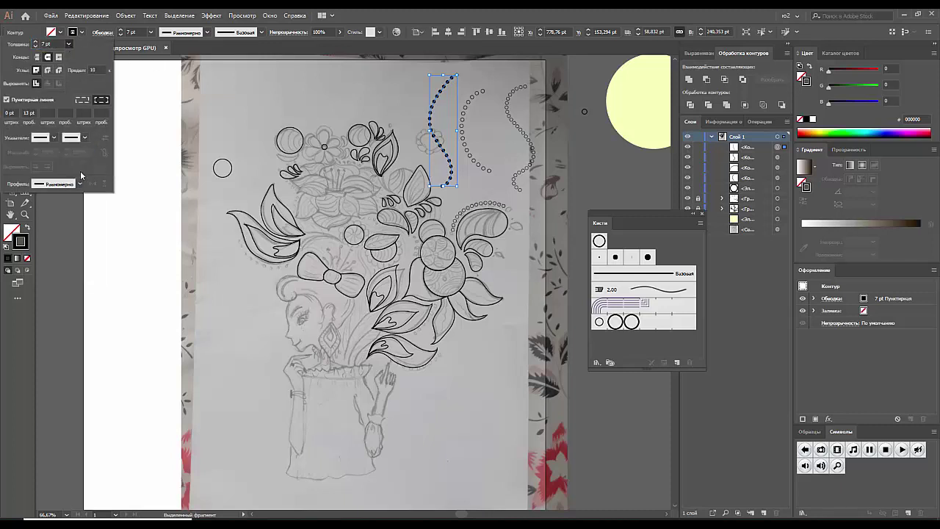
click(68, 45)
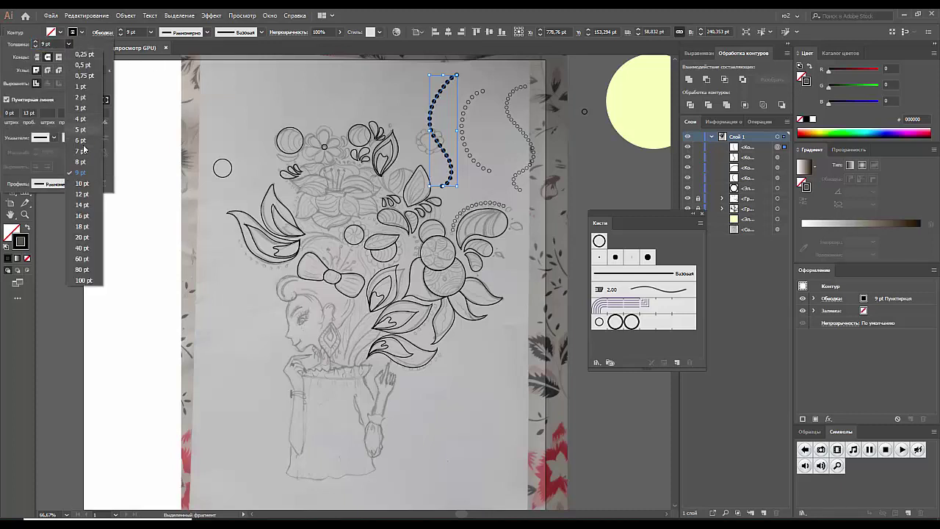
click(89, 181)
click(30, 112)
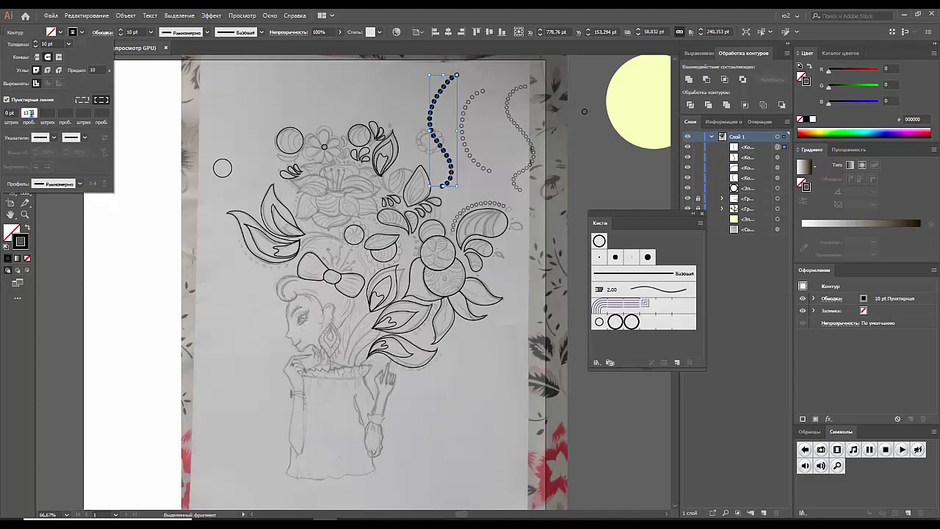
key(Up)
key(Up)
key(Up)
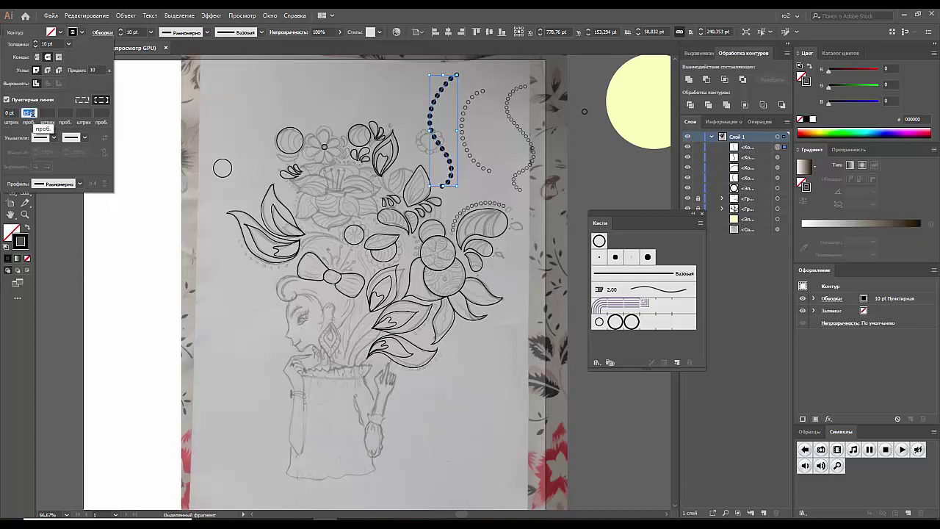
key(Up)
key(Up)
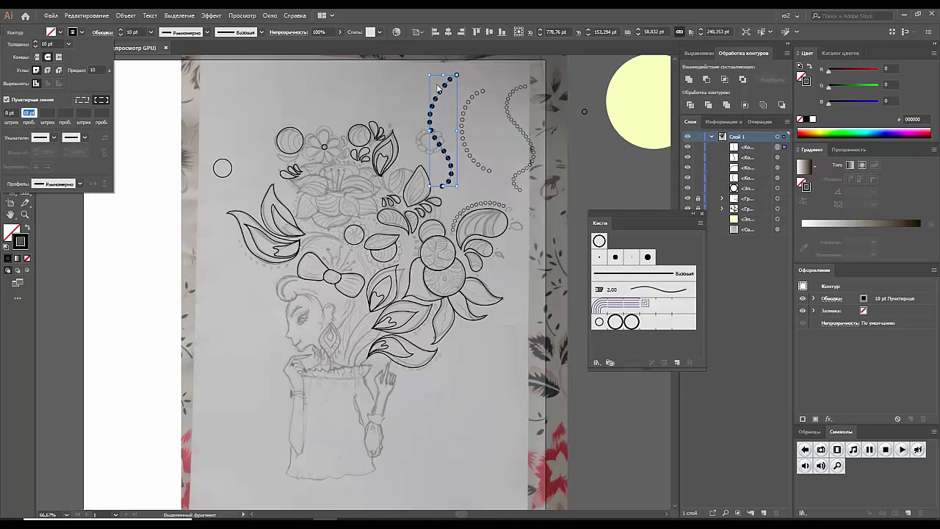
Apply a tapered width profile to the dotted curve, then deselect it
click(80, 184)
click(66, 213)
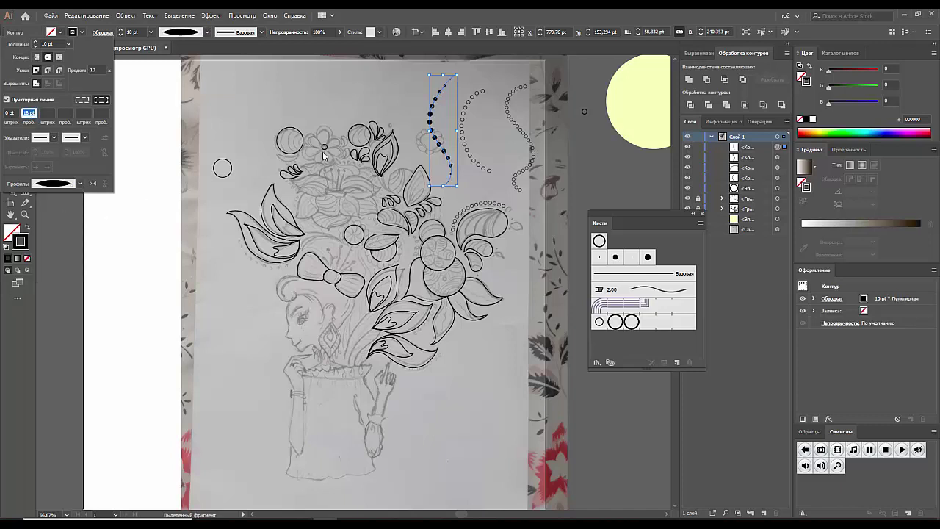
click(351, 103)
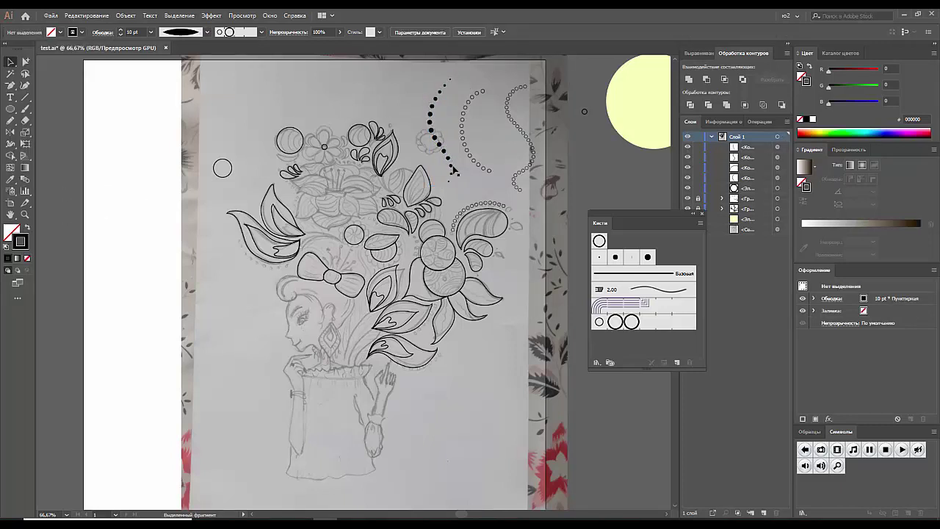
Place a copy of the tapered dotted curve beside it and select the small-circle curve
click(438, 122)
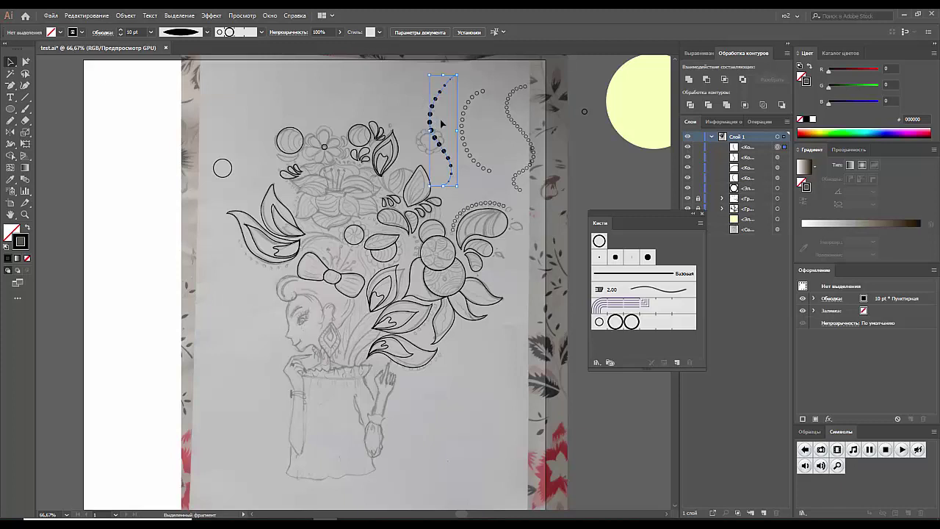
click(462, 125)
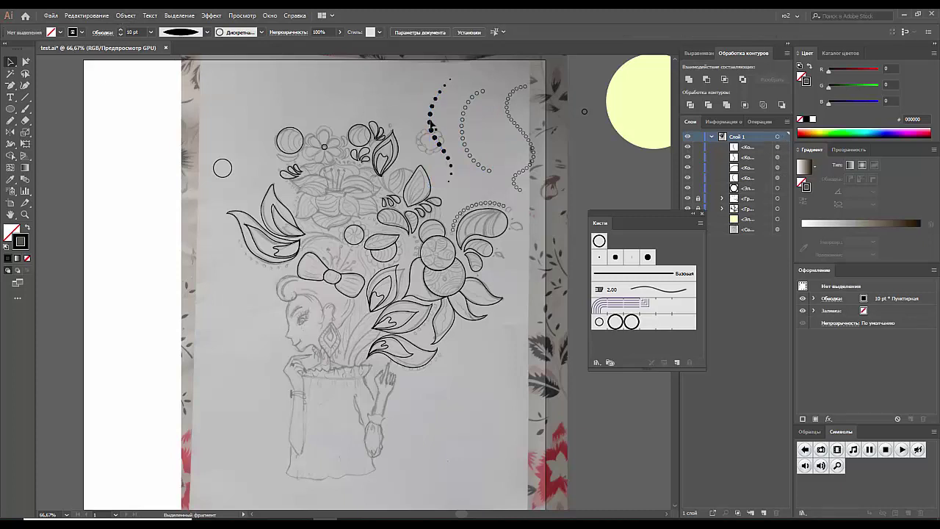
mouse_move(439, 118)
mouse_down()
mouse_move(417, 118)
mouse_move(446, 129)
mouse_move(485, 123)
mouse_up()
click(485, 133)
click(426, 147)
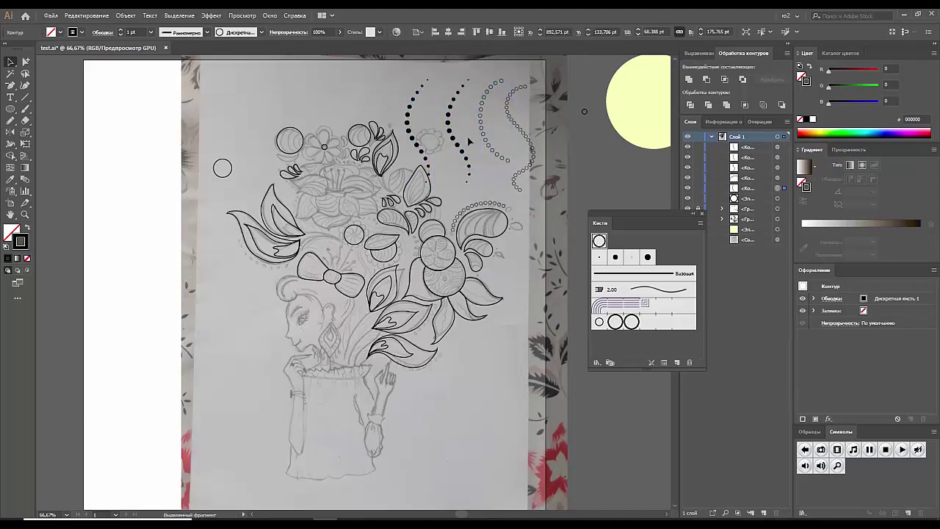
Pencil a line along the left leaf's outer and lower edge and select it
key(n)
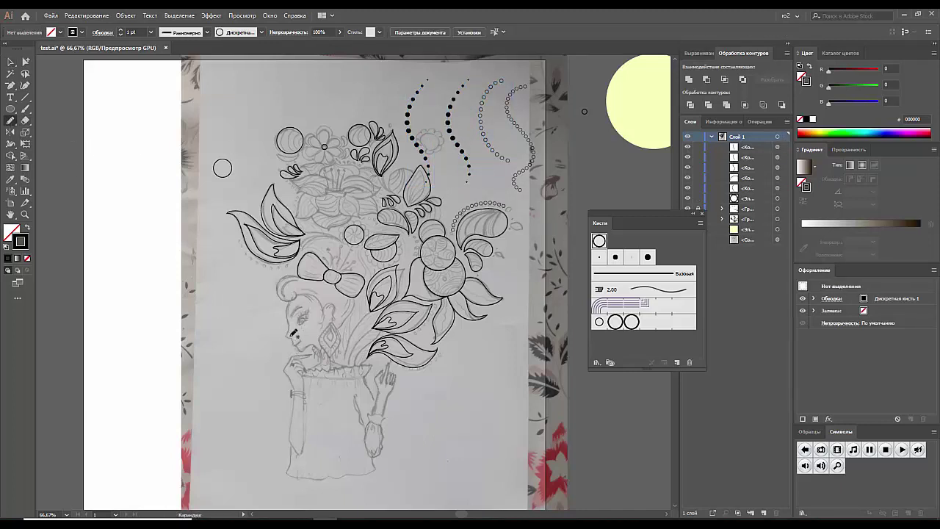
drag(237, 224, 257, 263)
drag(257, 263, 298, 263)
click(11, 63)
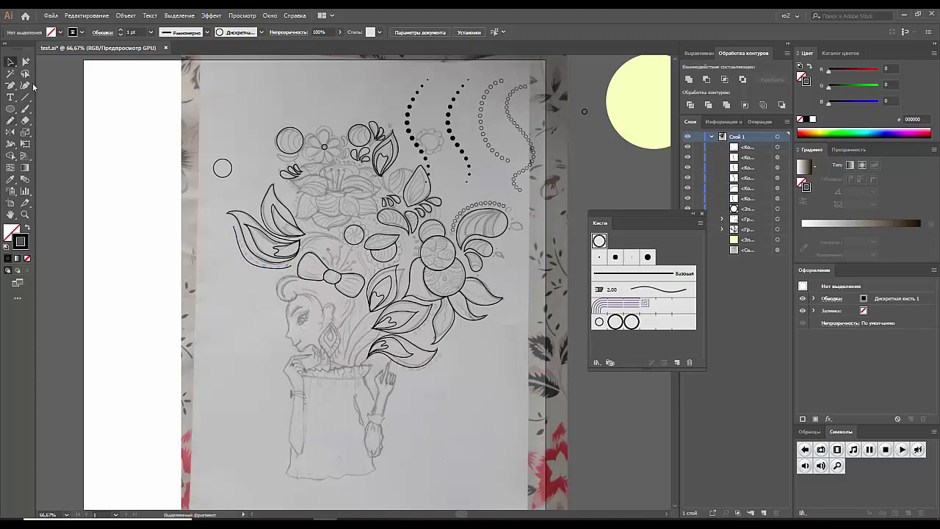
click(274, 268)
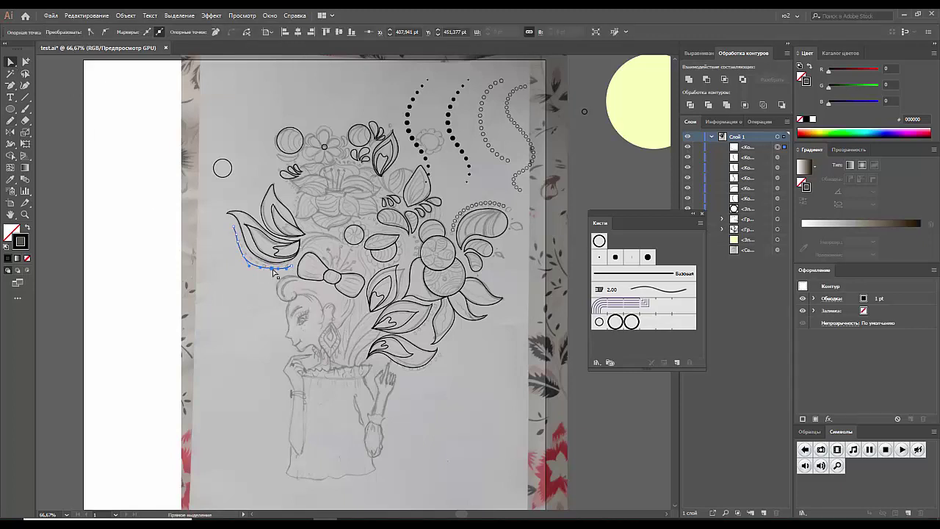
Remove an extra anchor from the leaf line and nudge another anchor to reshape its curve
key(minus)
click(274, 270)
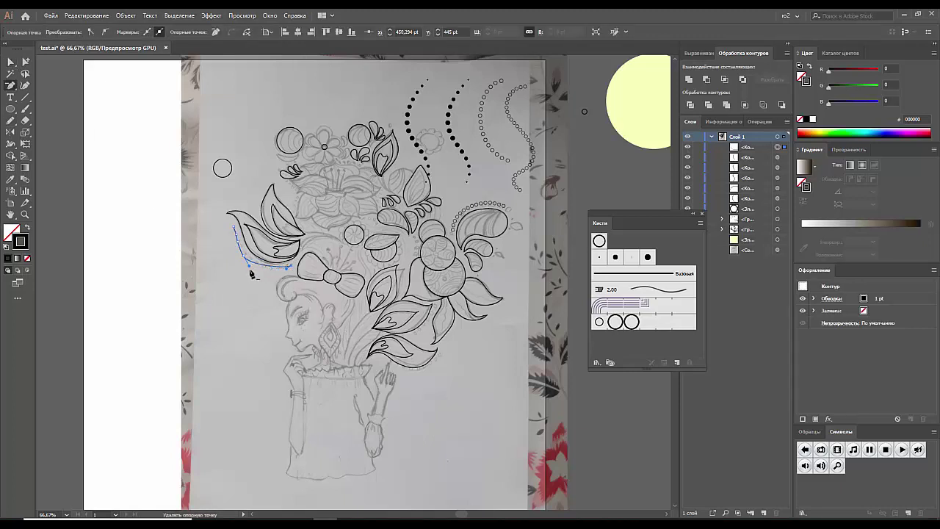
key(v)
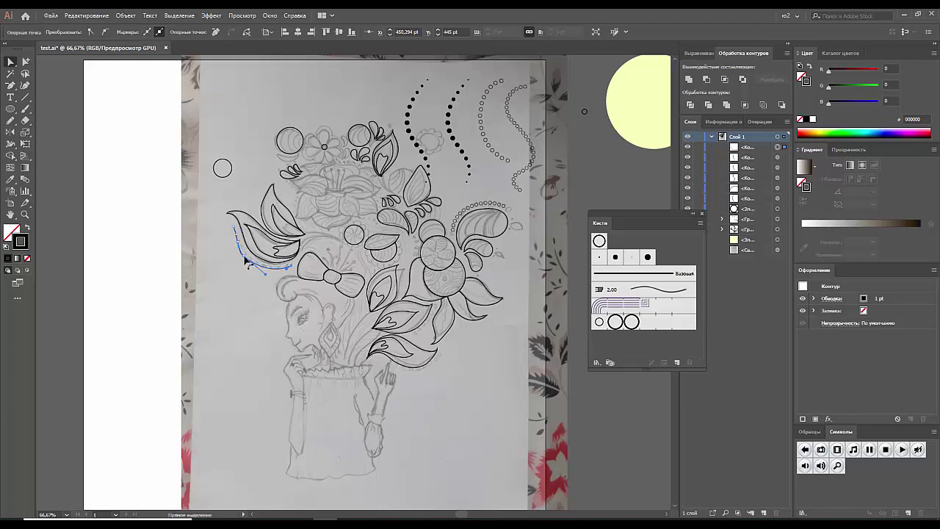
drag(245, 259, 247, 257)
key(minus)
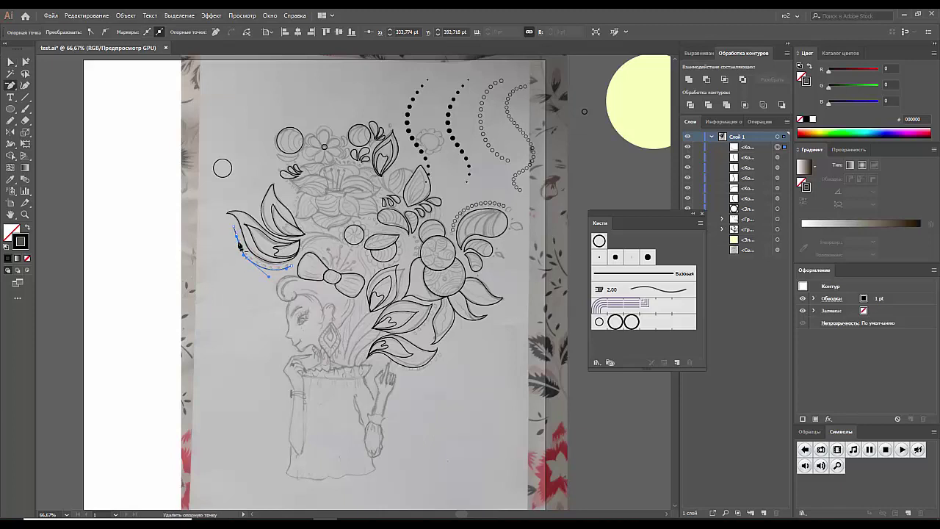
key(v)
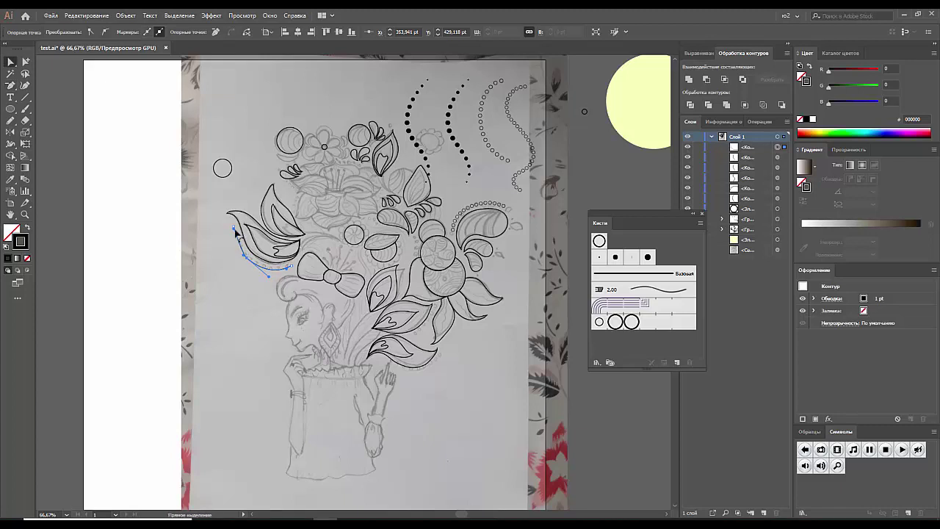
key(a)
Inspect the leaf line's anchors with Direct Selection, selecting its lower segment and upper endpoint
click(282, 271)
click(278, 273)
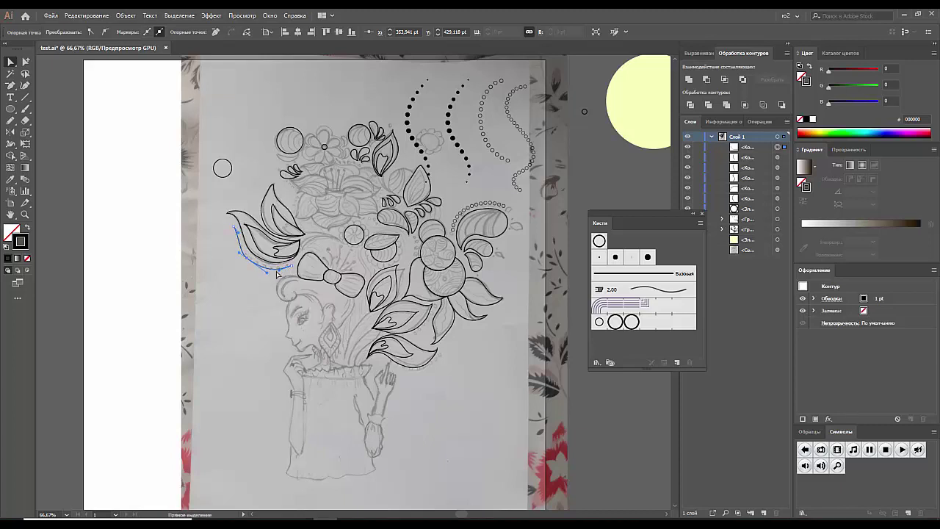
click(236, 229)
click(240, 255)
click(240, 255)
click(64, 113)
Zoom to 100% around the leaves and reselect the line under the lower-left leaf
key(z)
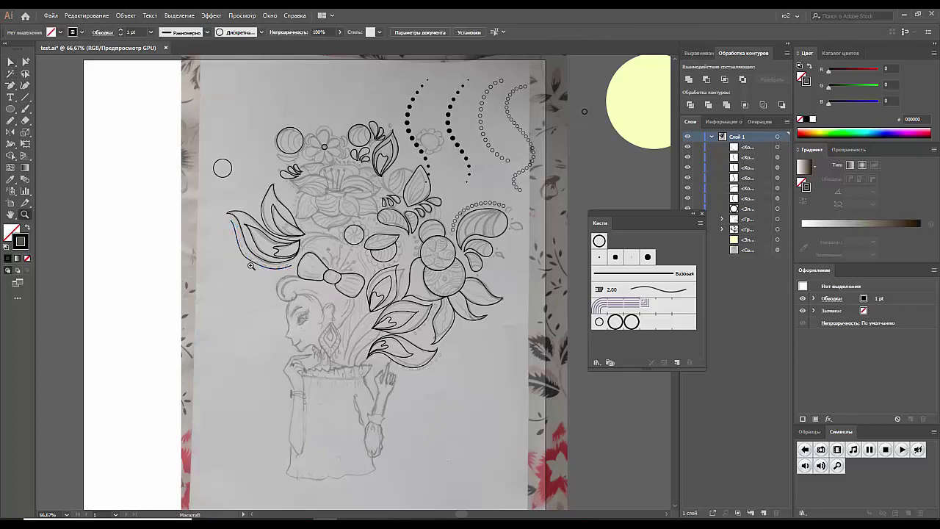
key(ctrl+plus)
key(v)
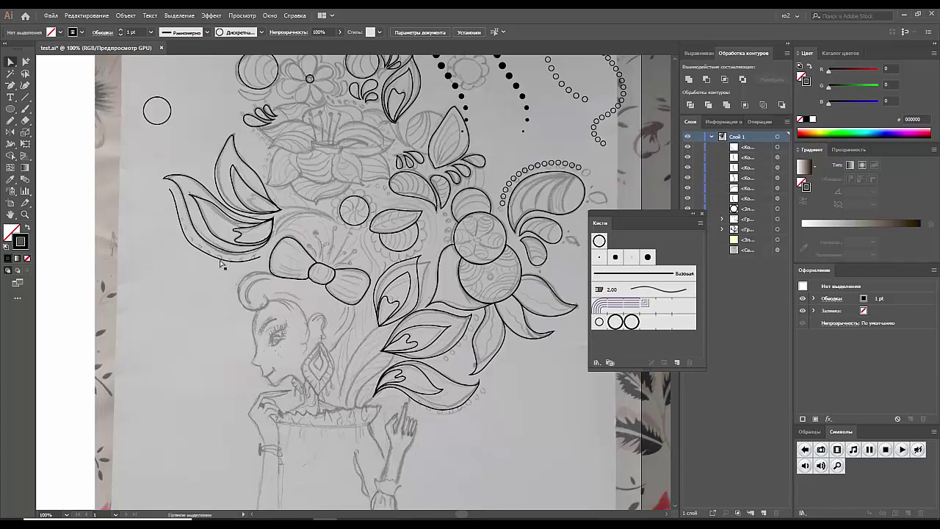
click(208, 257)
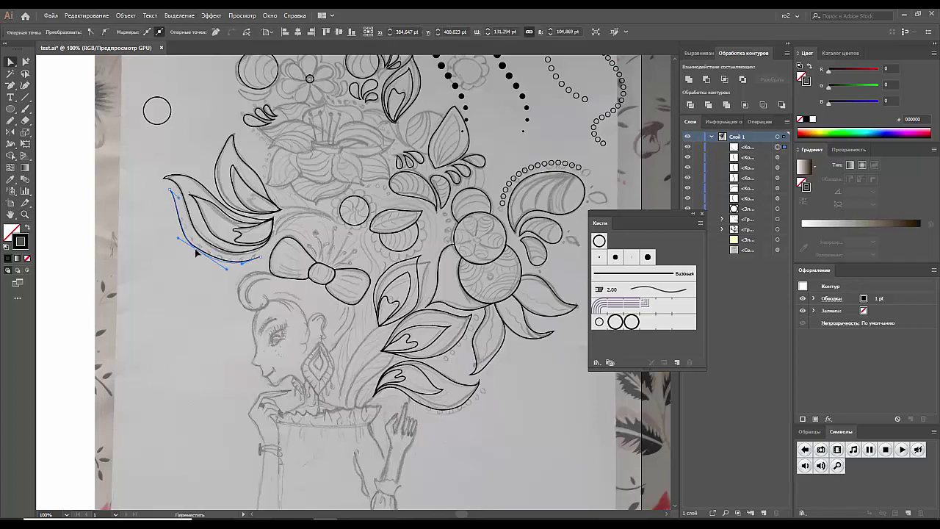
click(225, 279)
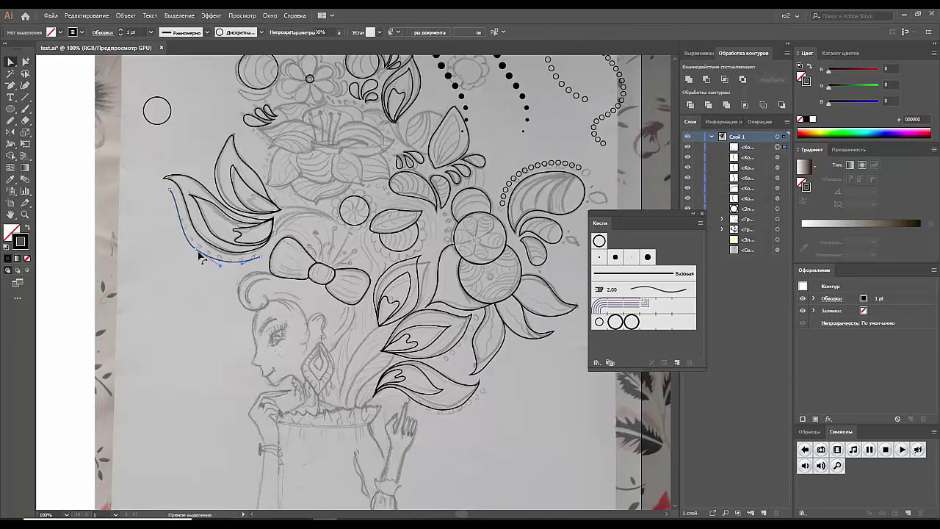
click(202, 254)
Make the left-leaf curve a 10 pt dashed stroke with round caps so it forms dots
click(206, 284)
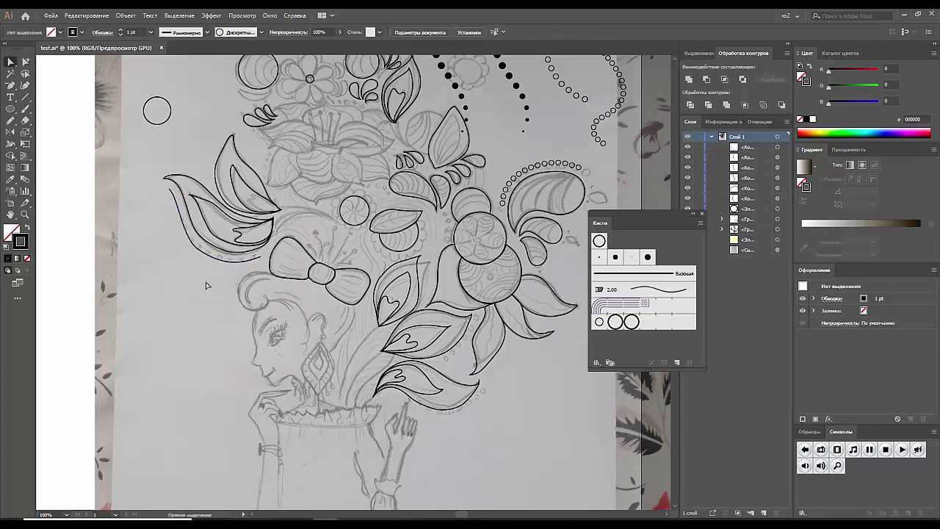
key(ctrl+minus)
key(a)
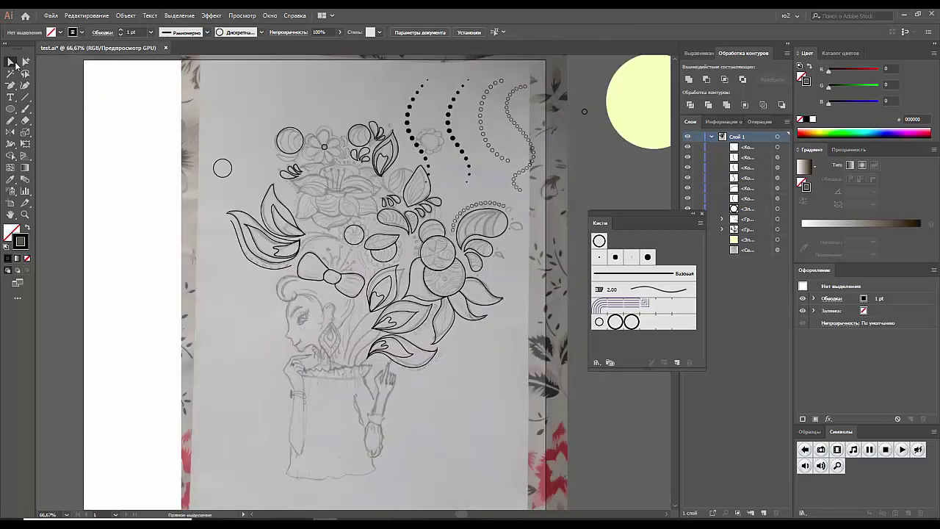
scroll(157, 192, up, 1)
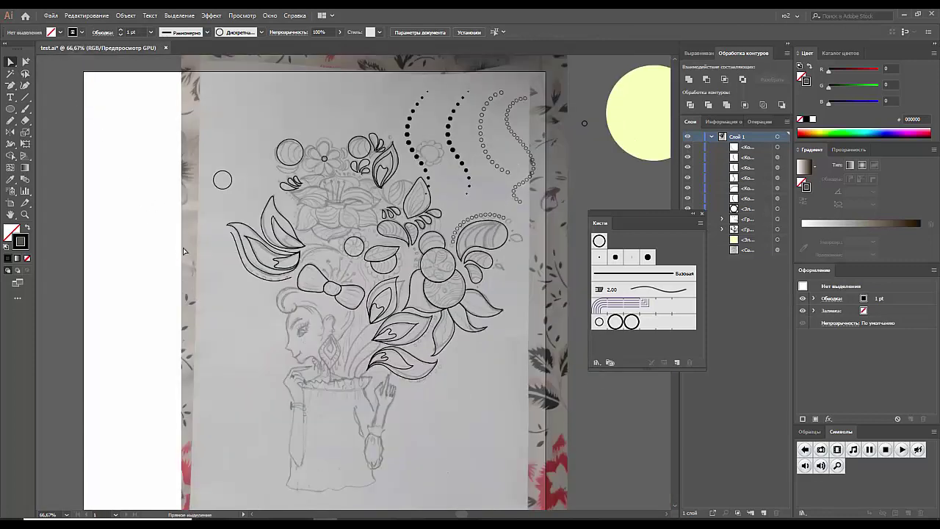
click(257, 275)
click(102, 32)
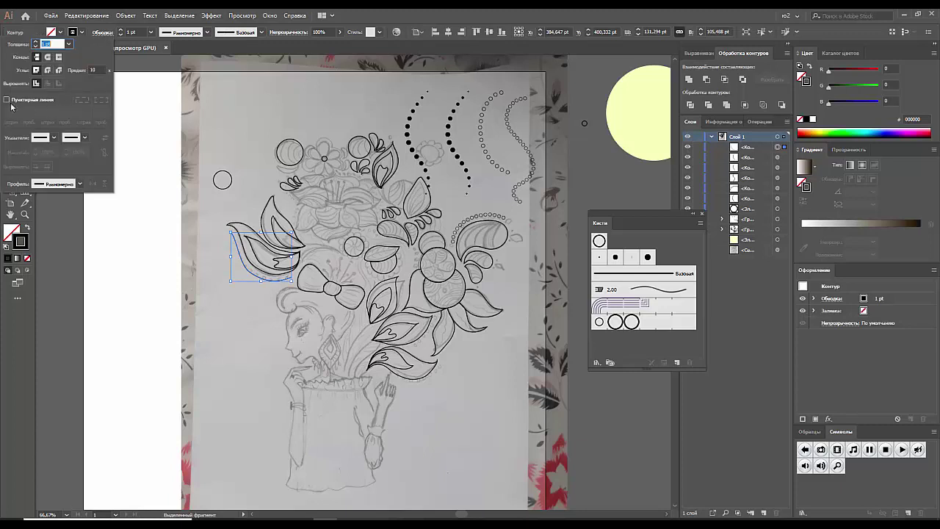
click(8, 100)
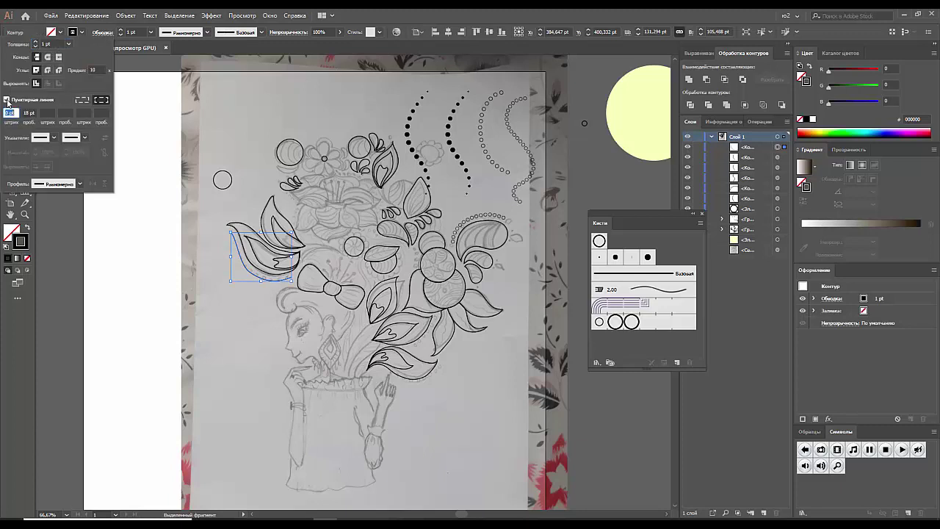
click(69, 45)
click(87, 186)
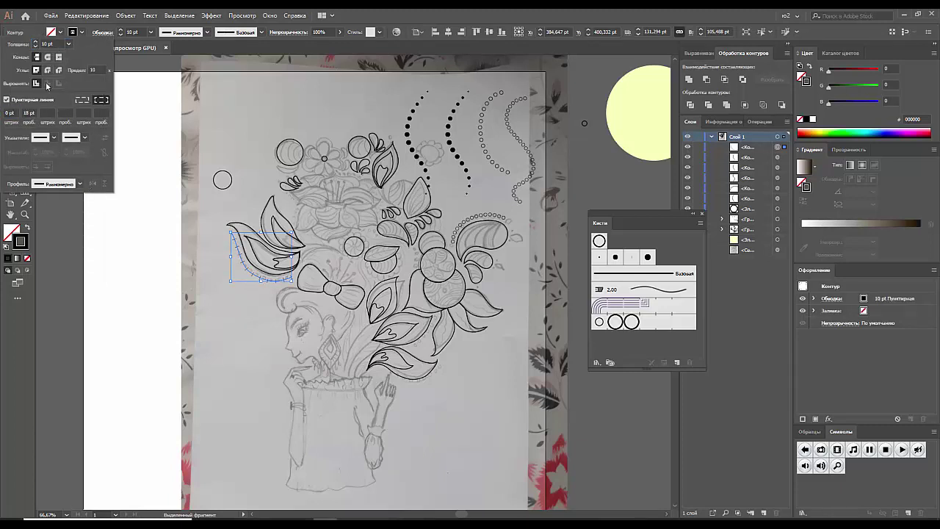
click(47, 57)
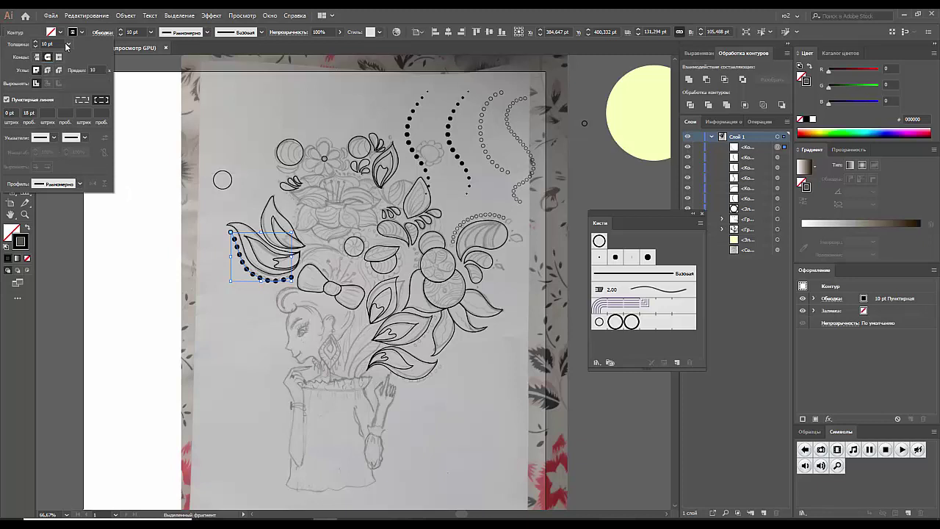
Reduce the dotted curve to 8 pt and give it a tapering width profile
click(67, 47)
click(82, 161)
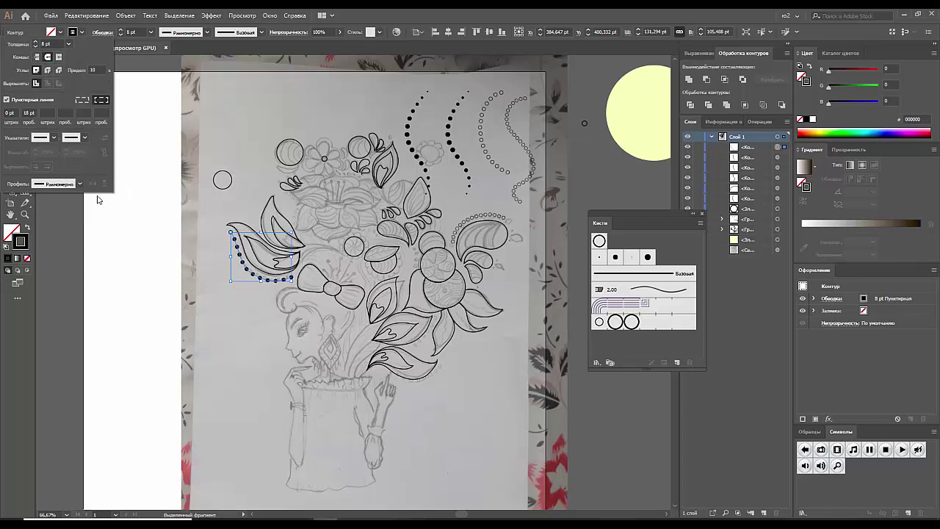
click(79, 183)
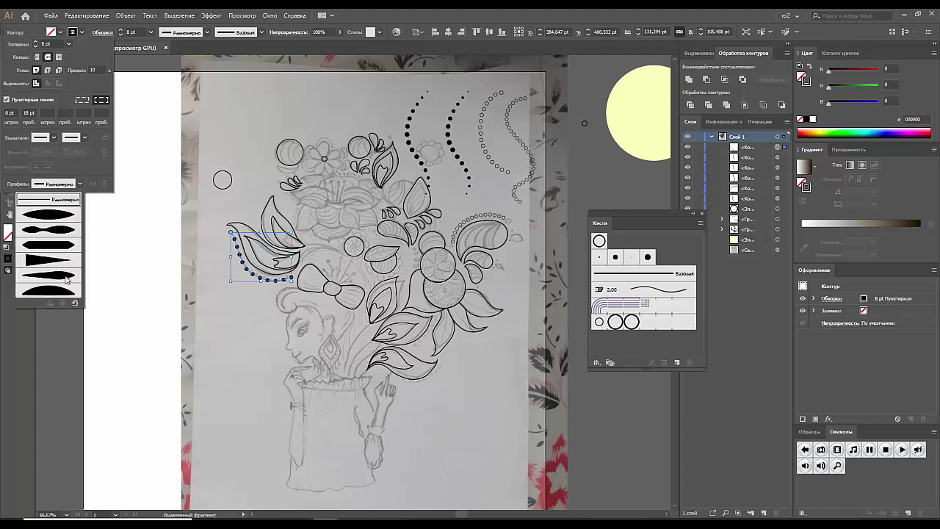
click(64, 274)
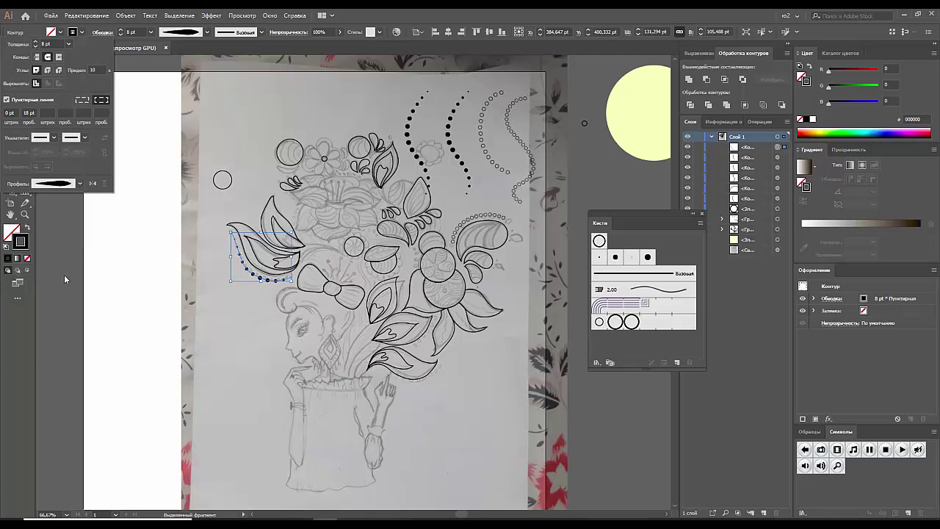
click(141, 279)
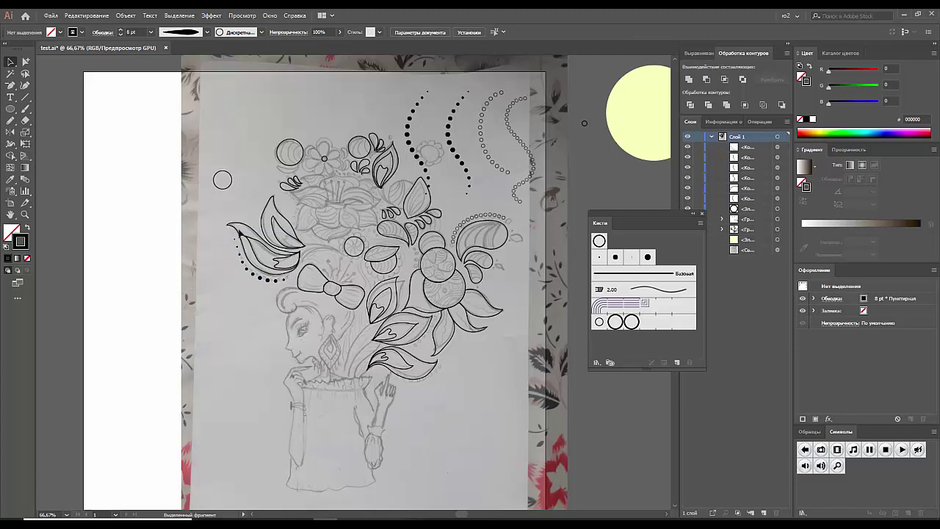
Compare against the S-shaped curve and apply the symmetric ellipse width profile to the leaf dots
click(479, 142)
click(252, 314)
click(248, 270)
click(102, 32)
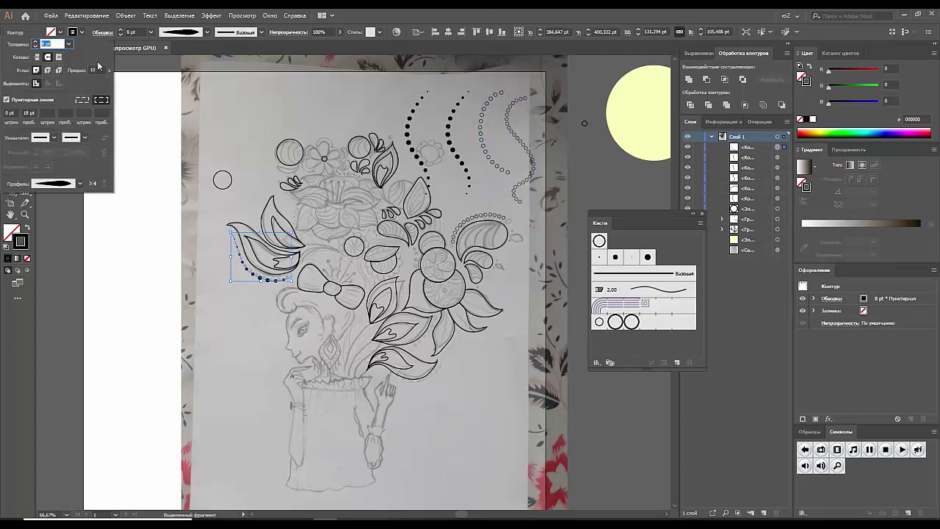
click(80, 183)
click(58, 215)
click(123, 214)
click(146, 236)
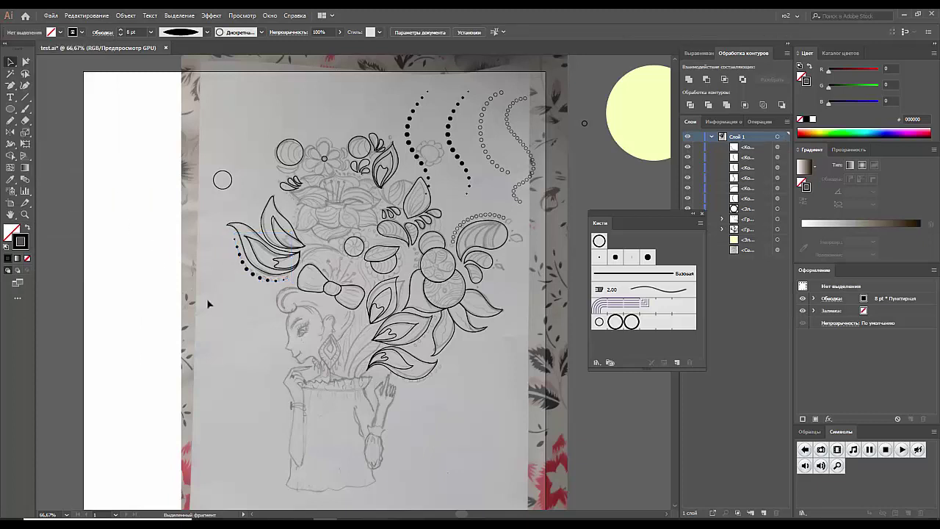
Try a different width profile on the dotted leaf curve and preview it
click(256, 279)
click(102, 33)
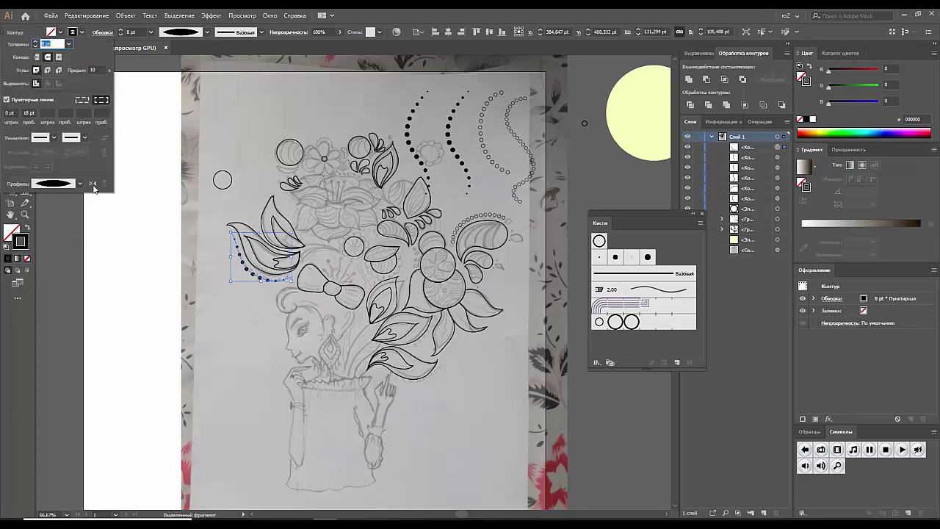
click(81, 183)
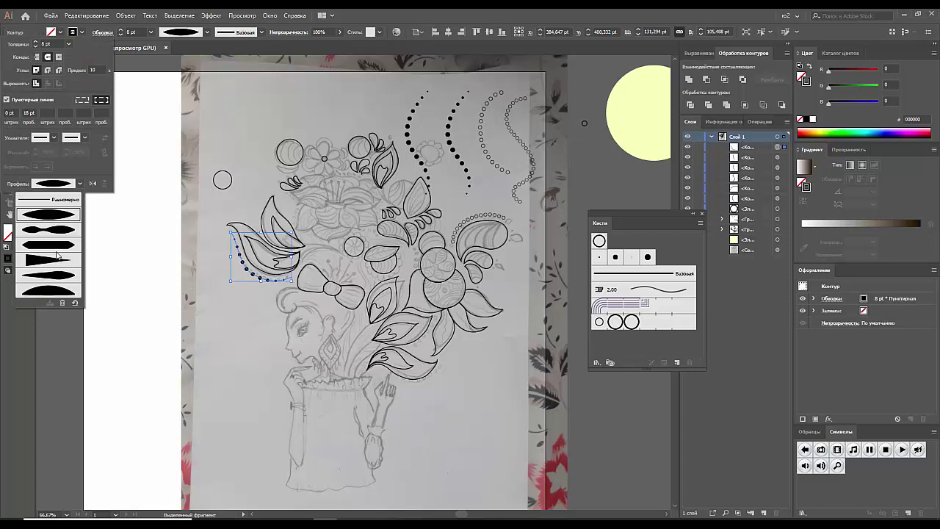
click(55, 248)
click(110, 252)
click(167, 257)
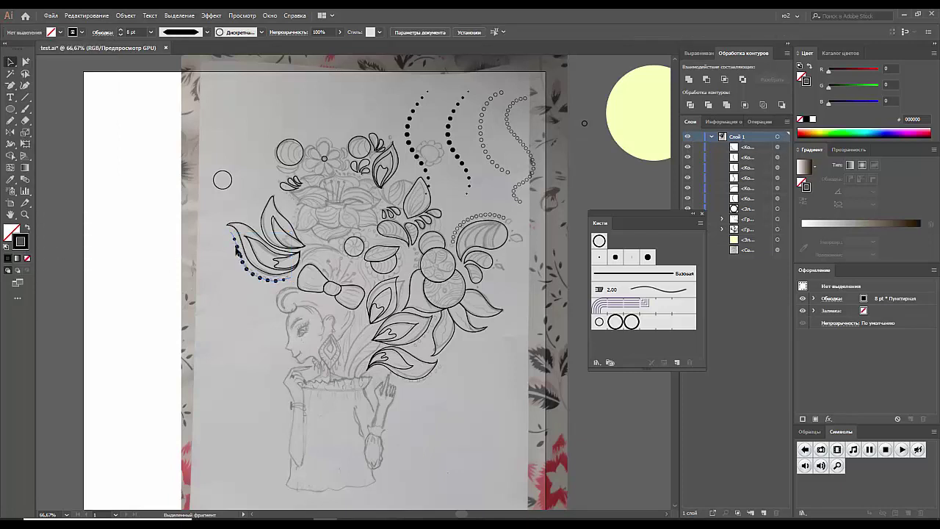
Test several more width profiles on the leaf dots, ending with the wavy one
click(236, 247)
click(103, 33)
click(80, 183)
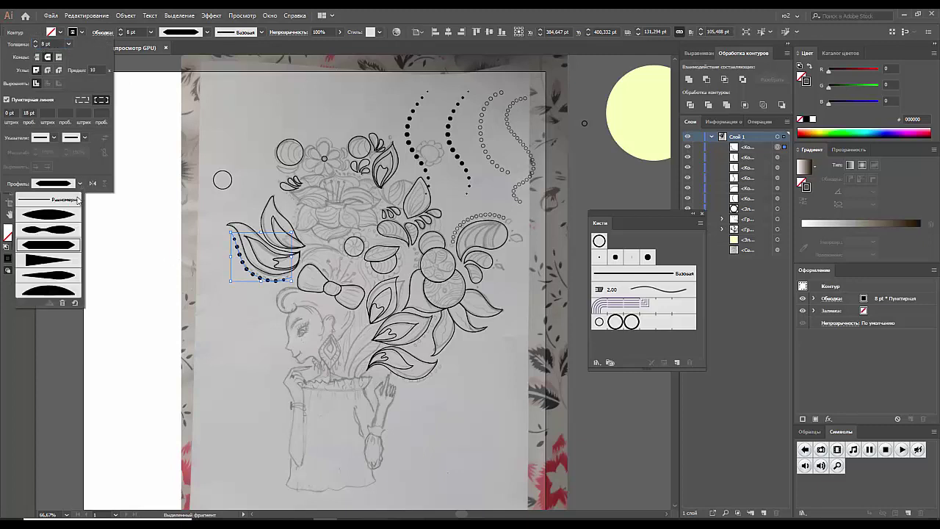
click(58, 278)
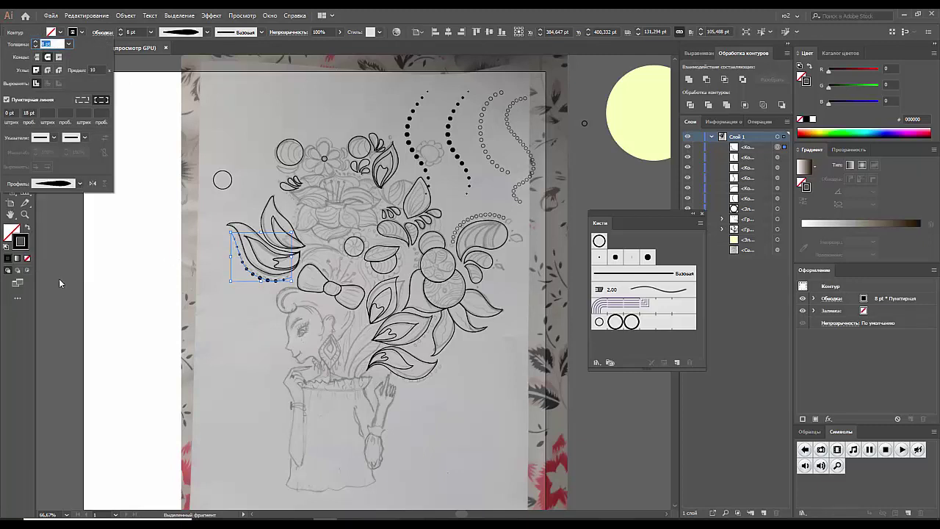
click(80, 184)
click(67, 288)
click(80, 184)
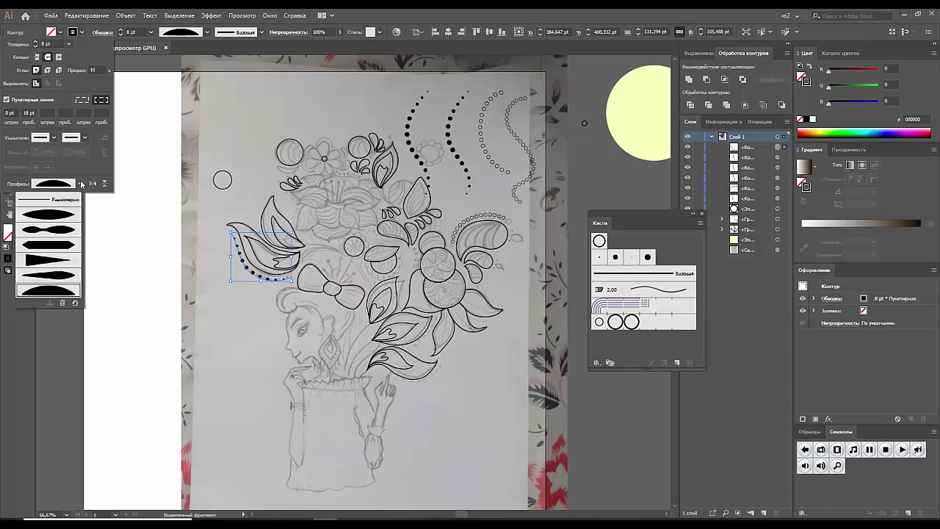
click(63, 231)
click(110, 250)
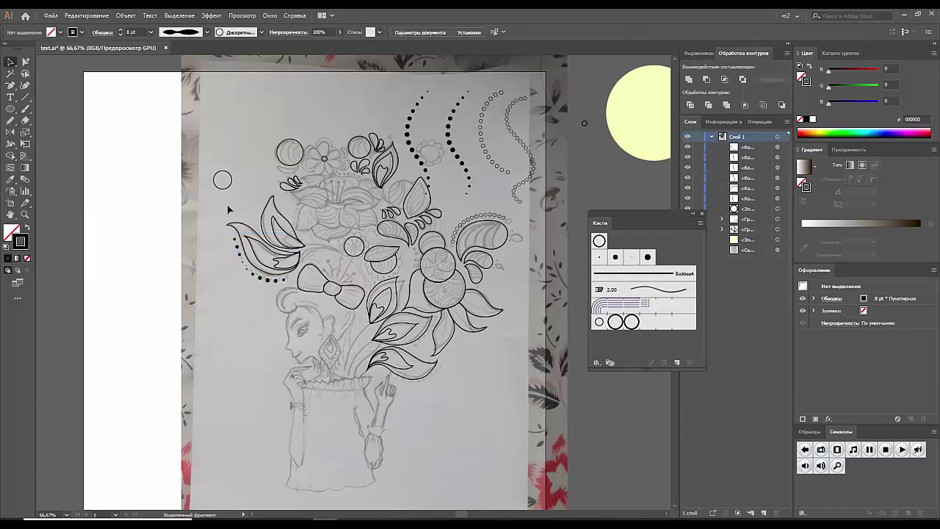
Restore the ellipse width profile and reduce the dotted leaf curve to 7 pt
click(287, 282)
click(102, 33)
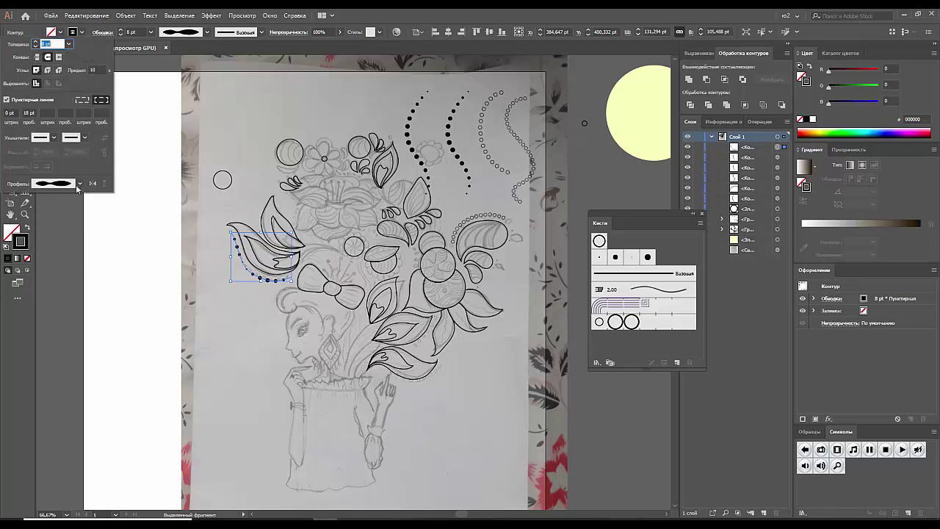
click(79, 184)
click(62, 214)
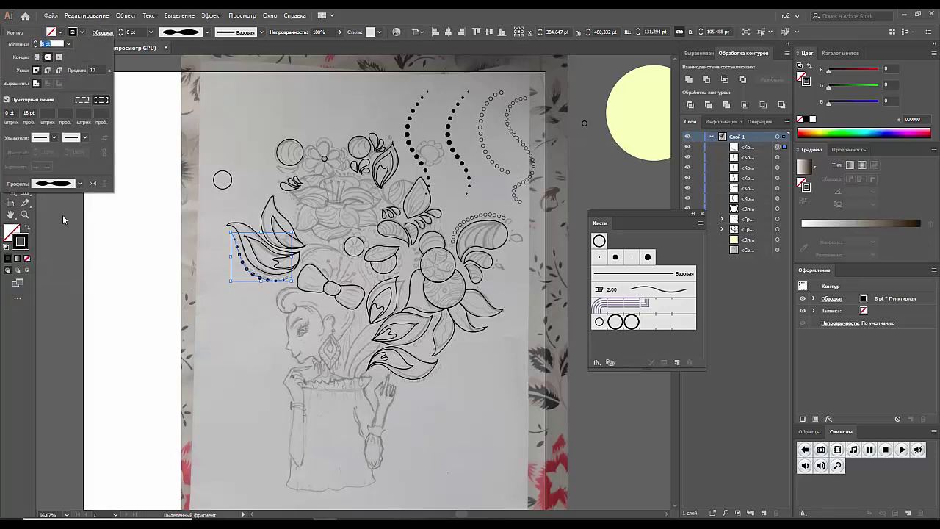
click(71, 46)
click(82, 152)
click(142, 189)
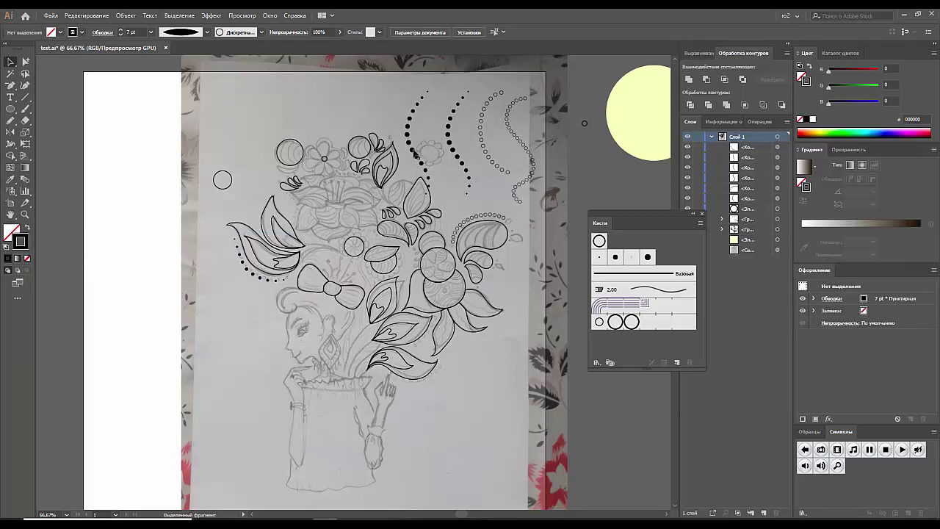
drag(414, 153, 425, 146)
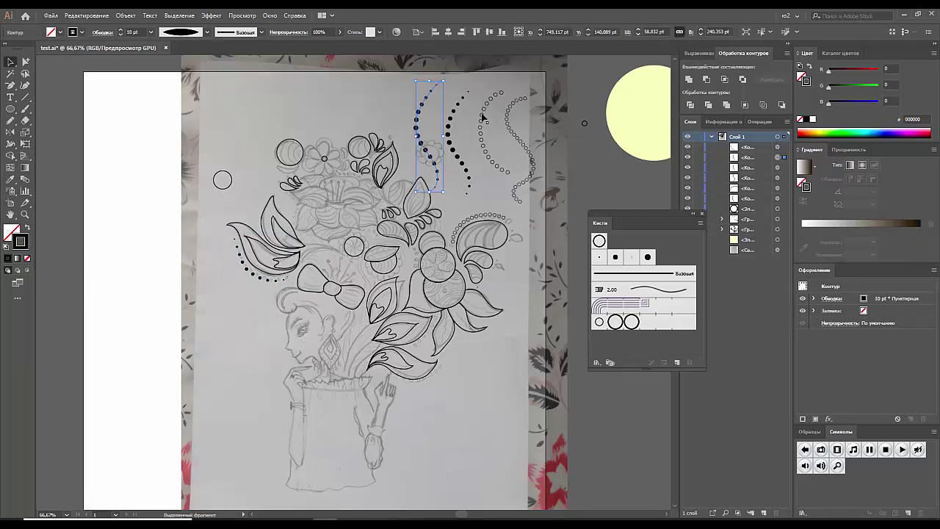
Expand the dotted curve's appearance into a group of dot shapes
click(124, 16)
click(171, 132)
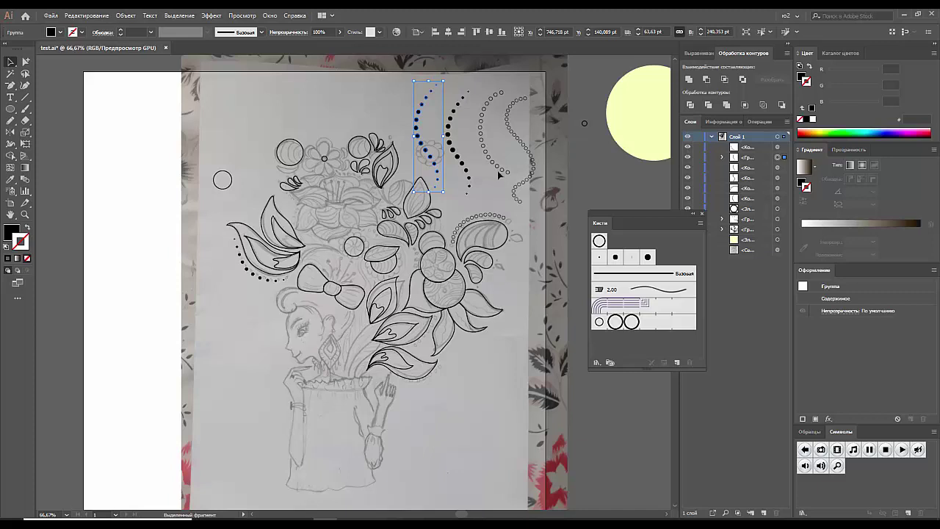
click(387, 96)
click(435, 99)
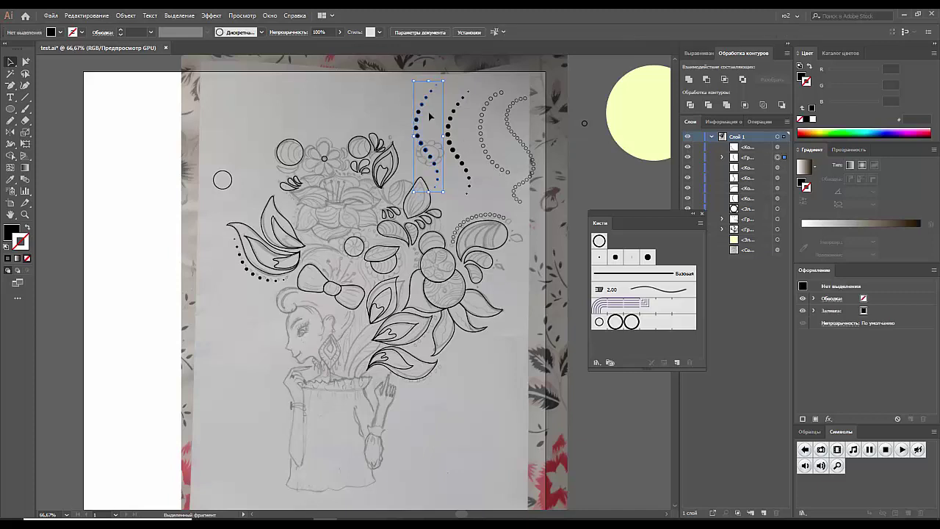
click(127, 16)
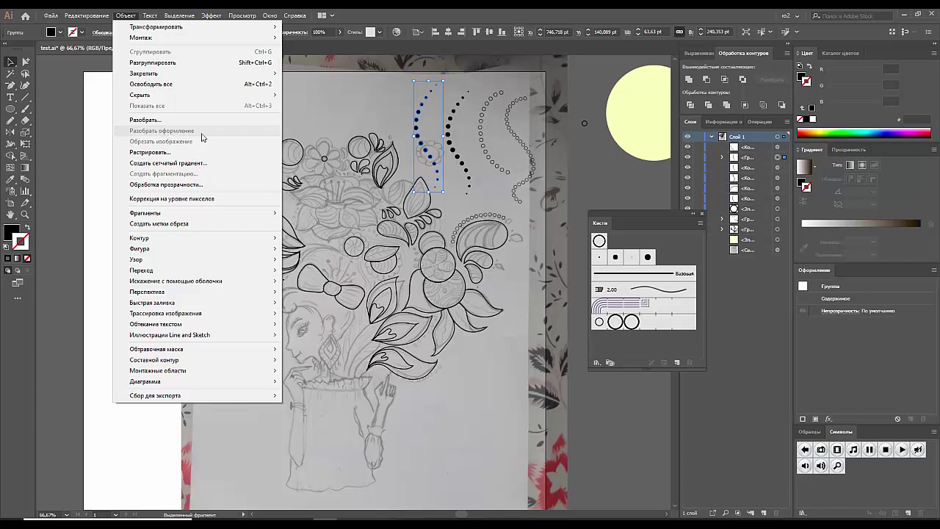
click(444, 145)
Isolate the dotted path inside the group, inspect it zoomed in, then exit isolation
double_click(454, 143)
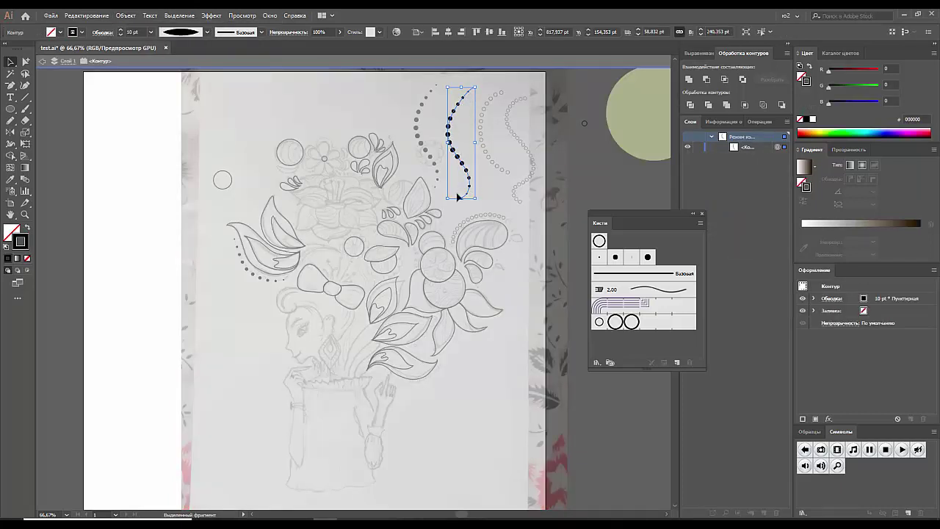
key(ctrl+plus)
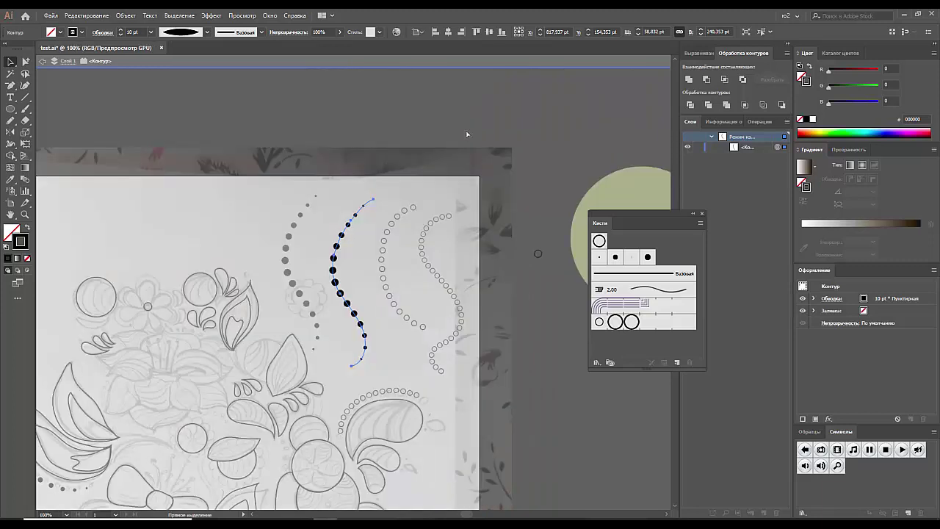
key(ctrl+plus)
key(ctrl+plus)
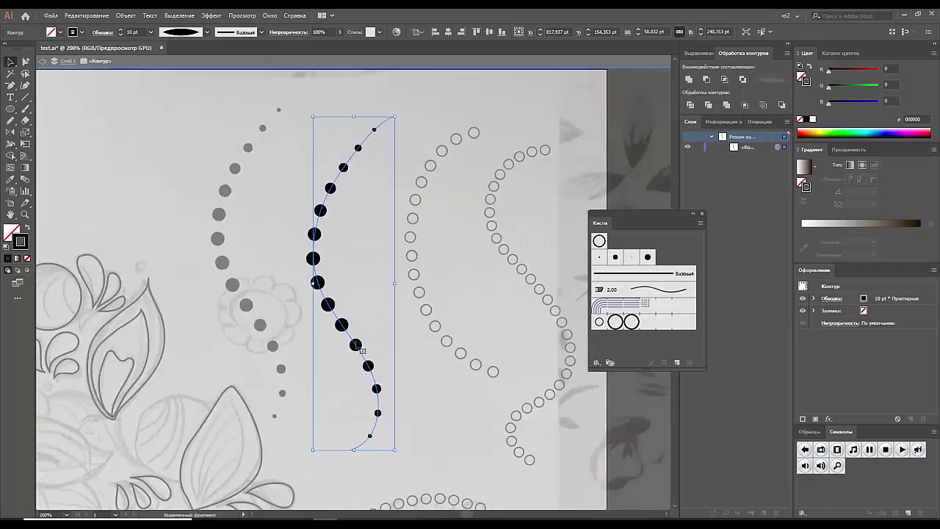
click(355, 222)
key(ctrl+minus)
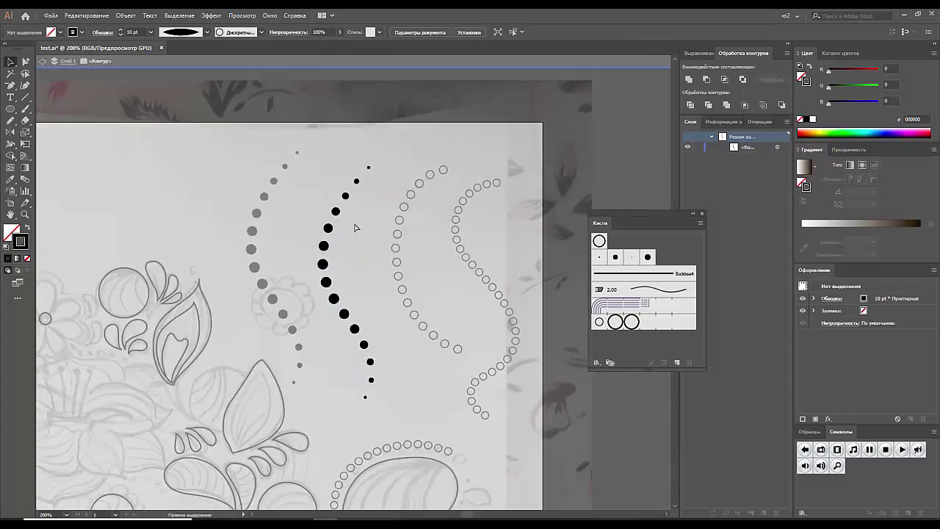
key(ctrl+minus)
key(ctrl+minus)
key(Escape)
mouse_move(350, 222)
mouse_down()
mouse_move(394, 152)
mouse_move(429, 120)
mouse_up()
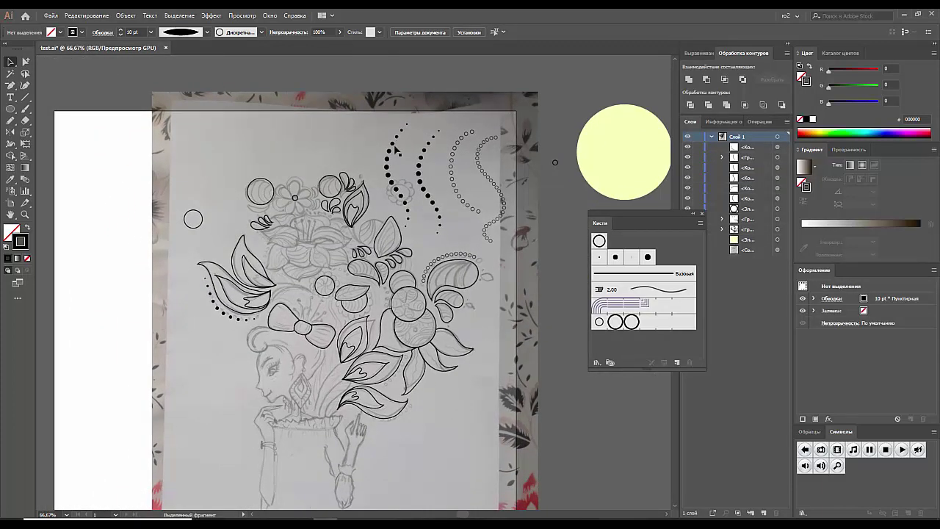
Select the leftmost dotted curve and shift it slightly to the right
click(397, 150)
key(ctrl+plus)
key(ctrl+plus)
key(ctrl+plus)
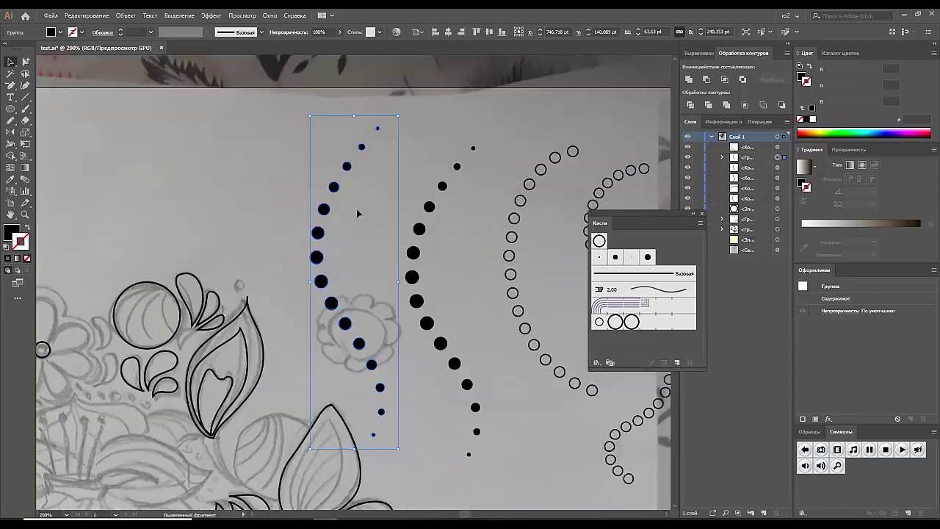
drag(364, 154, 366, 154)
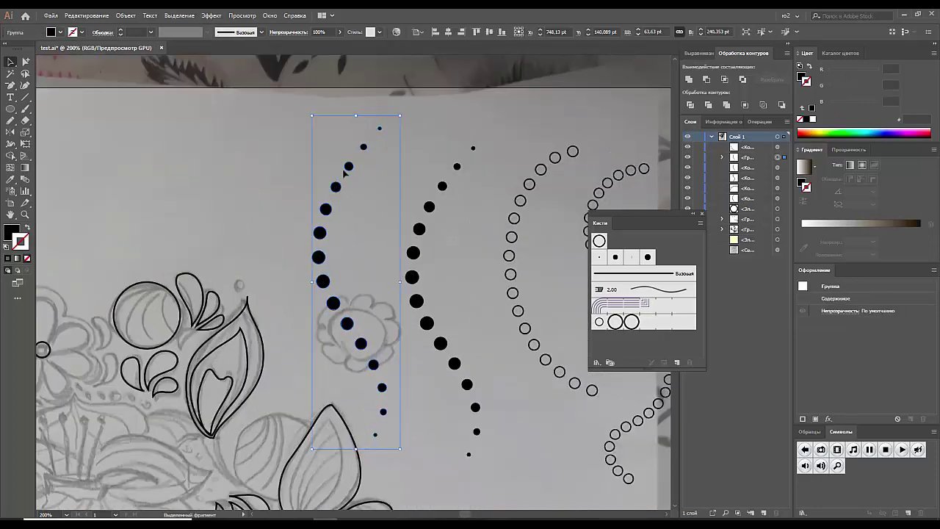
key(ctrl+minus)
key(ctrl+minus)
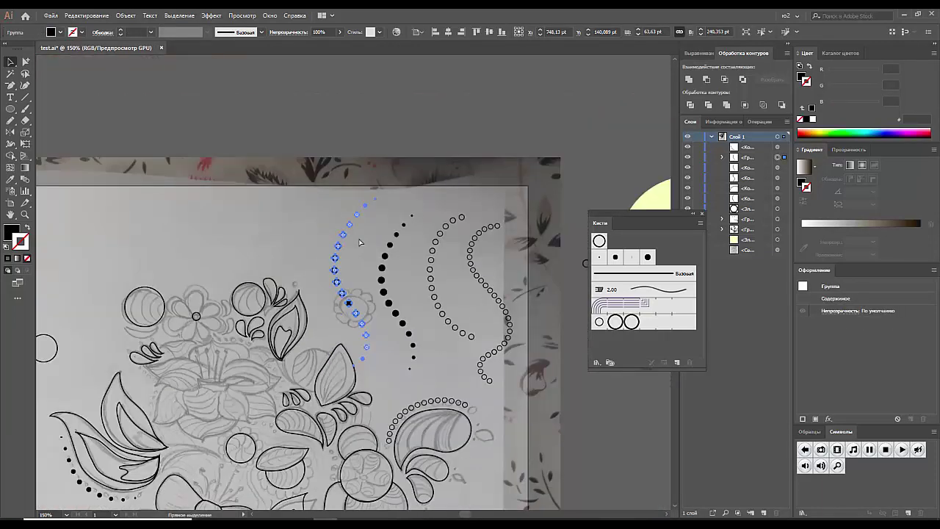
drag(315, 231, 345, 208)
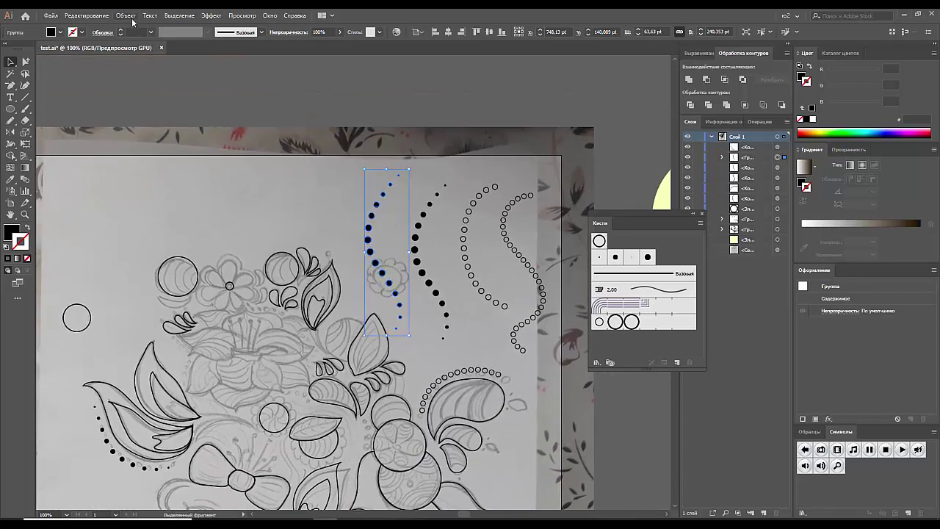
Swap fill and stroke so the leftmost dots become hollow outlined circles
click(125, 15)
key(Escape)
click(28, 230)
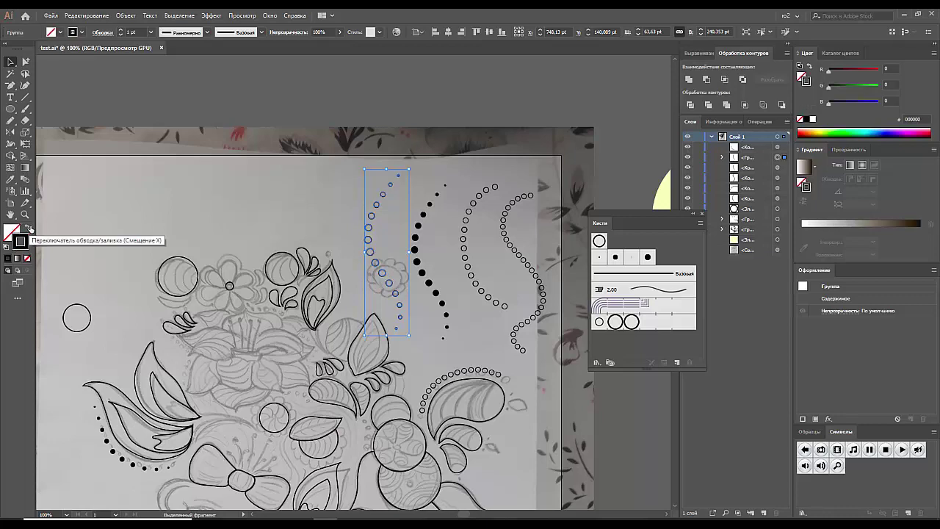
click(276, 180)
Nudge the hollow dotted curve slightly and select the dotted arc path
key(ctrl+minus)
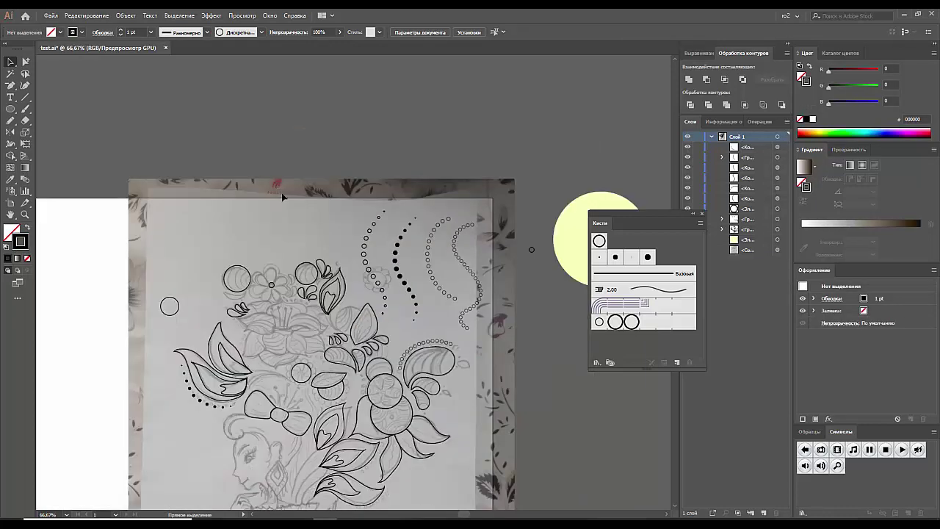
drag(288, 224, 294, 102)
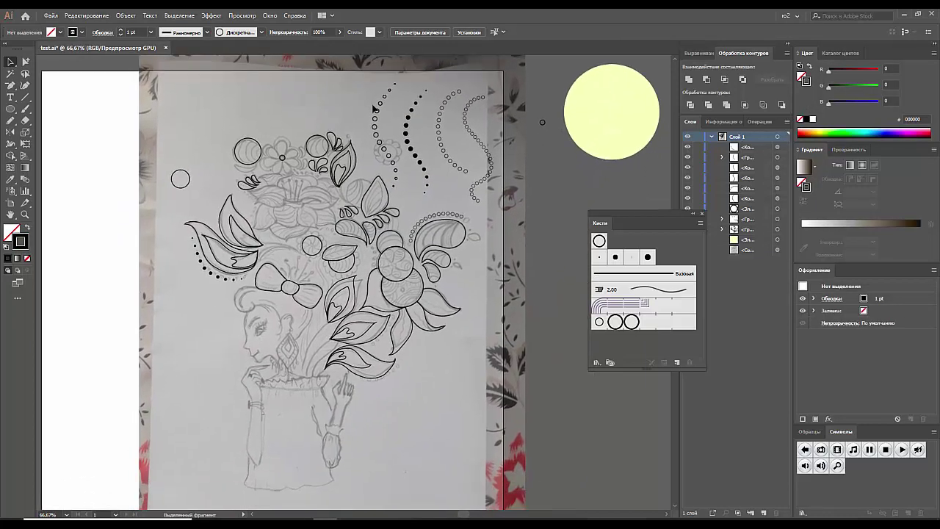
drag(376, 110, 382, 116)
click(346, 119)
click(439, 183)
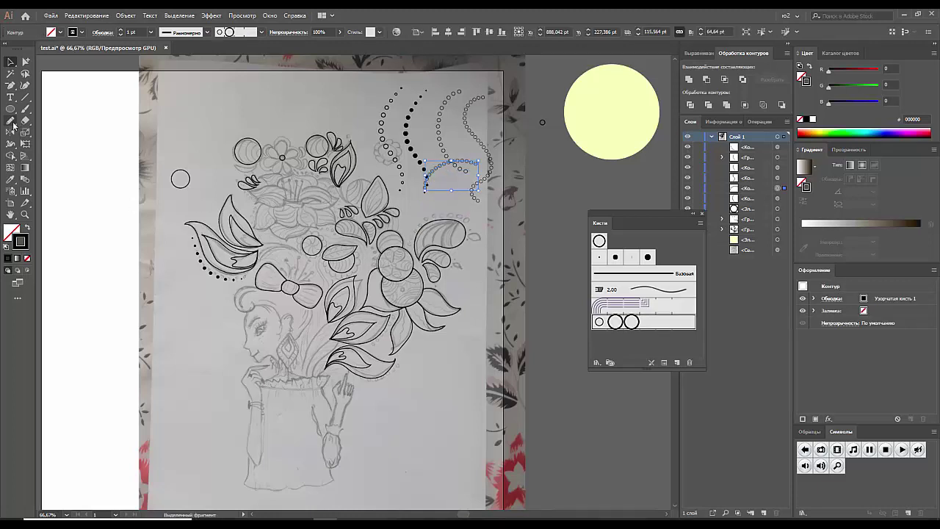
Trace a pencil line along the right leaf's top edge and move its start anchor up-right
click(11, 121)
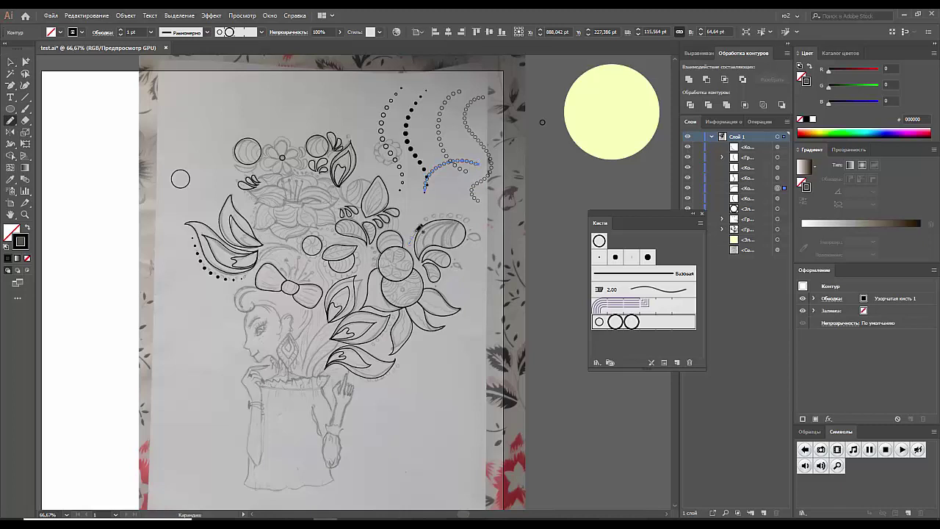
mouse_move(411, 241)
mouse_down()
mouse_move(441, 213)
mouse_move(464, 214)
mouse_move(482, 242)
mouse_up()
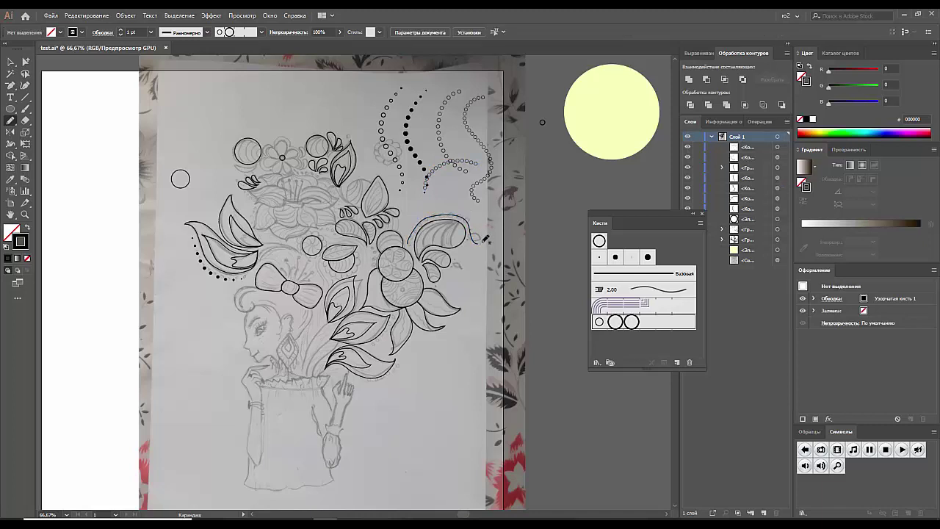
key(v)
click(436, 218)
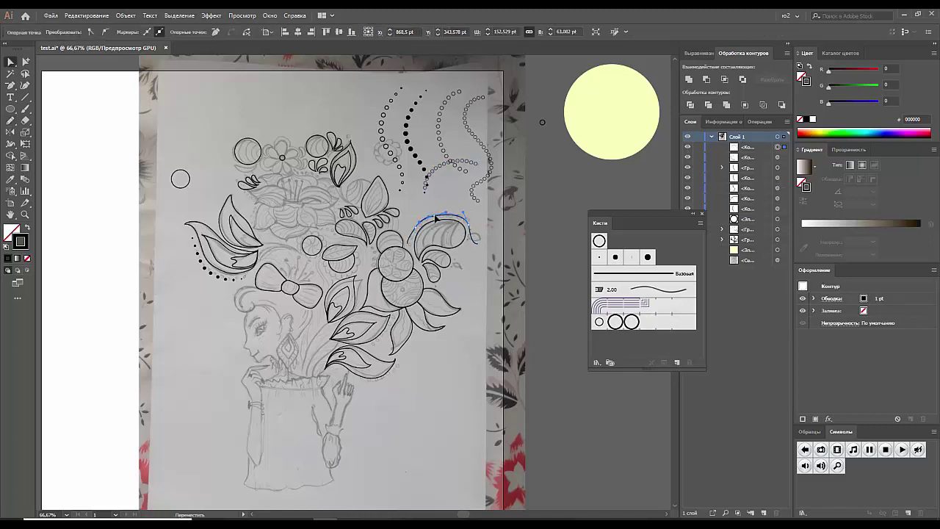
key(a)
click(437, 217)
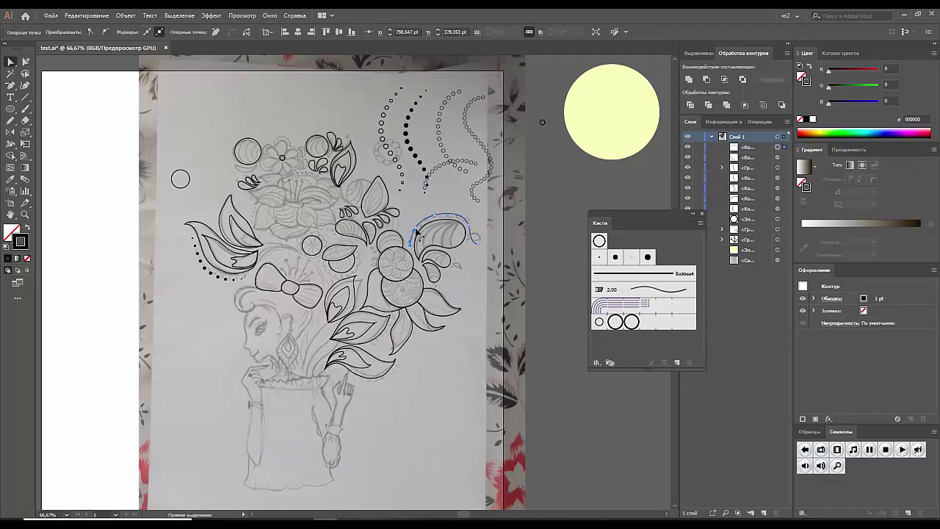
drag(409, 250, 417, 231)
Cut the leaf-edge line near its hooked end with Scissors and delete the small piece
drag(473, 235, 479, 247)
click(450, 201)
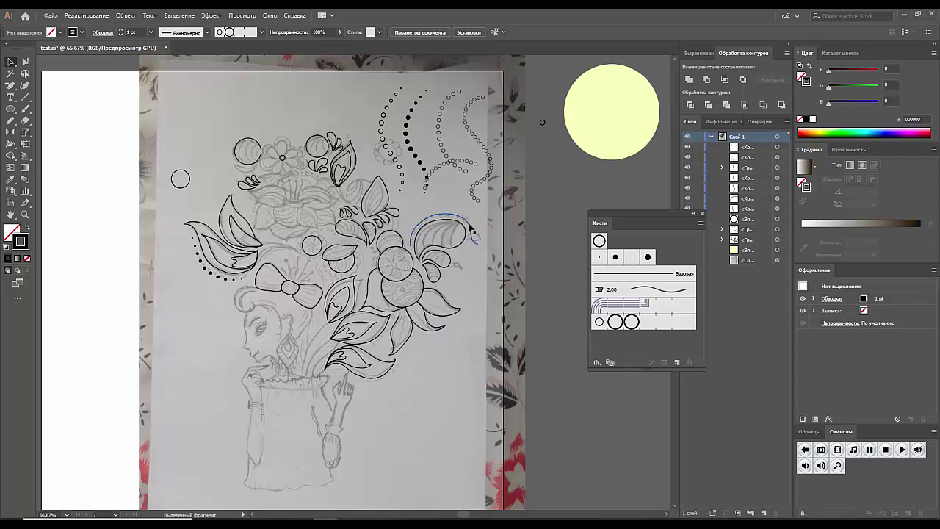
click(471, 229)
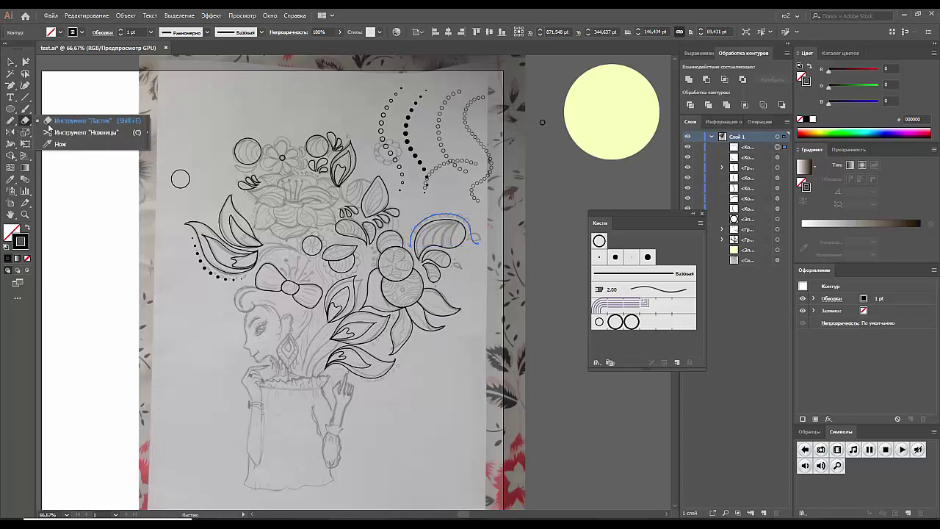
drag(25, 121, 81, 130)
click(468, 222)
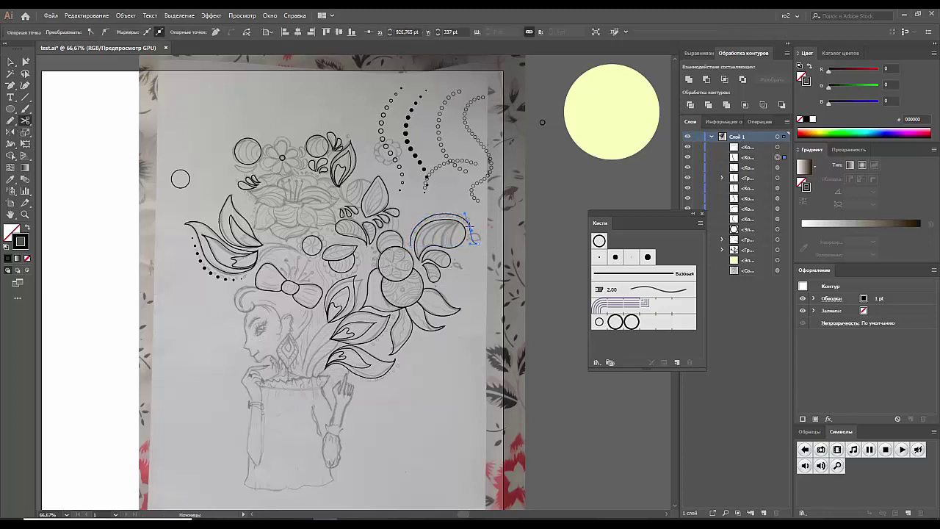
key(v)
key(Delete)
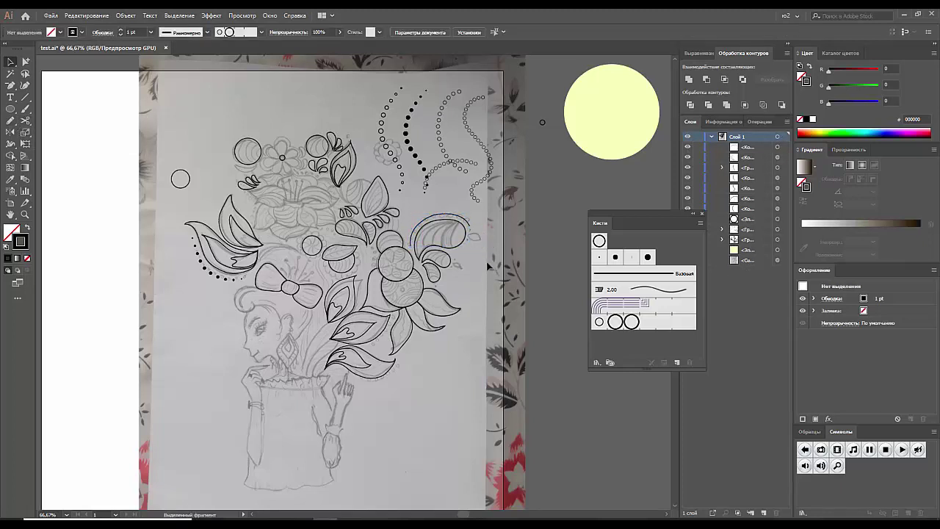
click(471, 229)
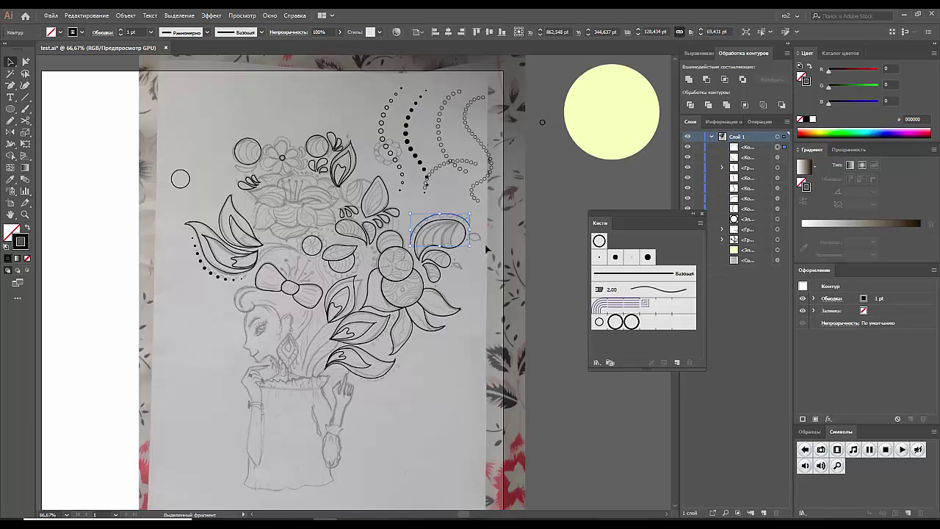
click(492, 258)
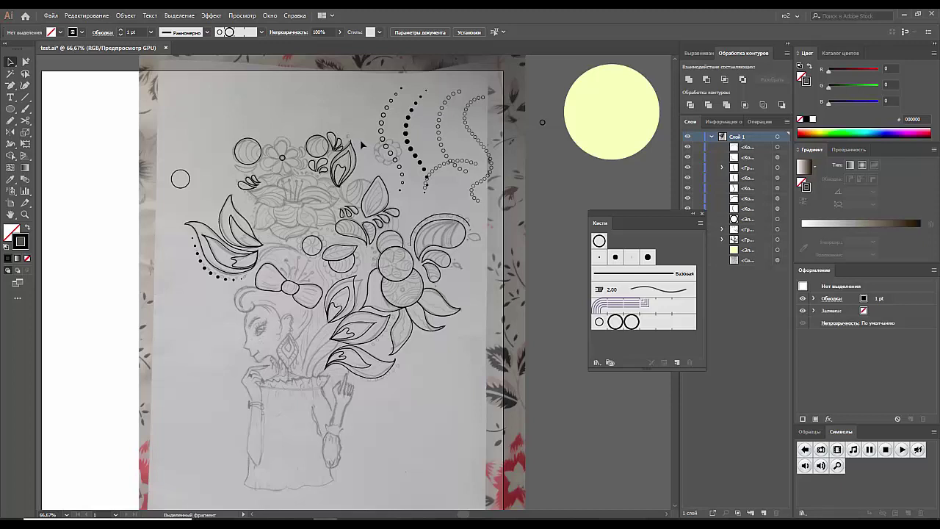
Make the leaf-edge line an 8 pt dashed stroke with round caps and a tapered profile
click(469, 227)
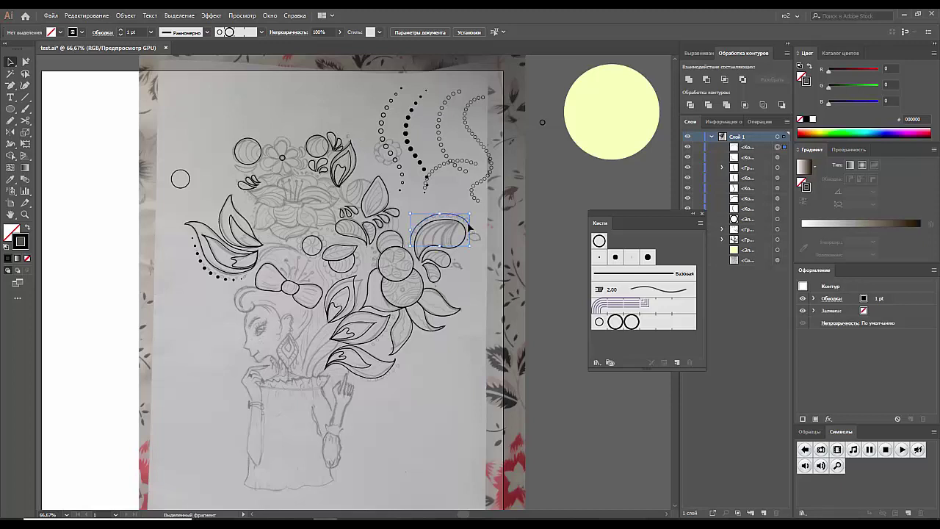
click(93, 34)
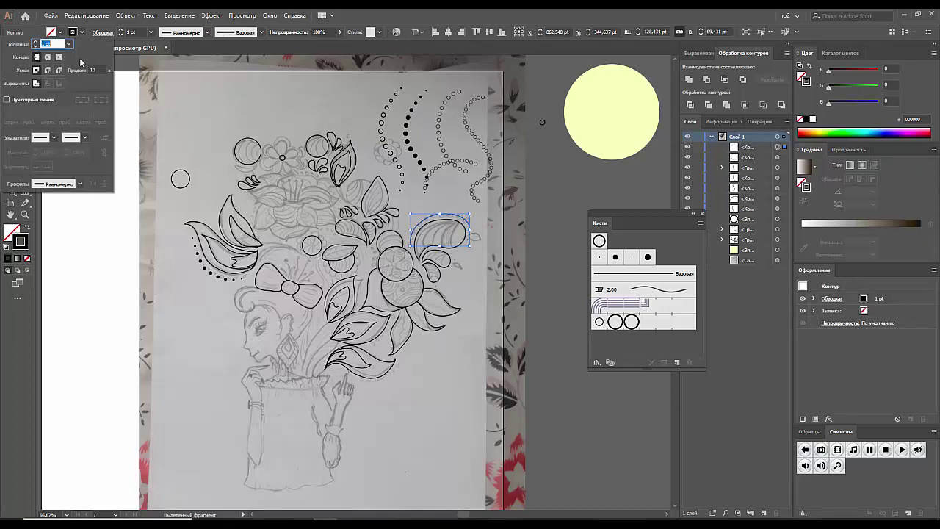
click(6, 100)
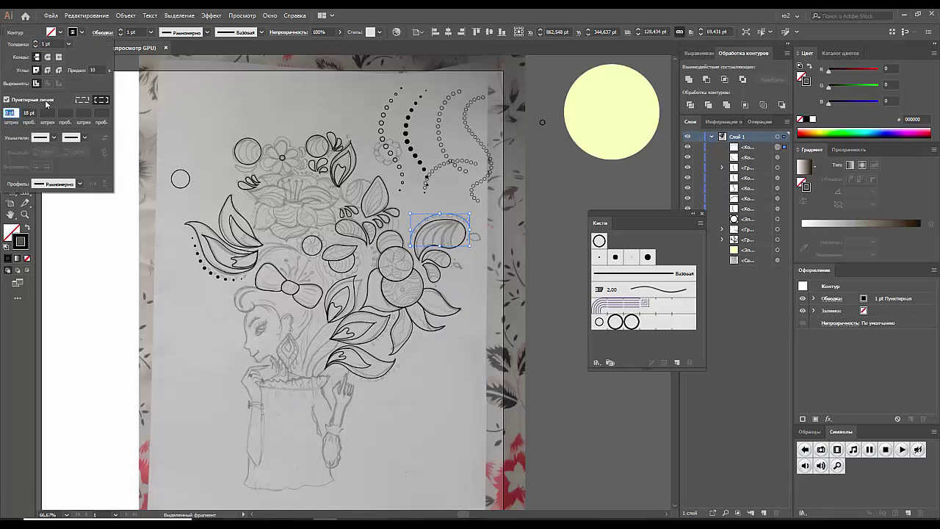
click(68, 44)
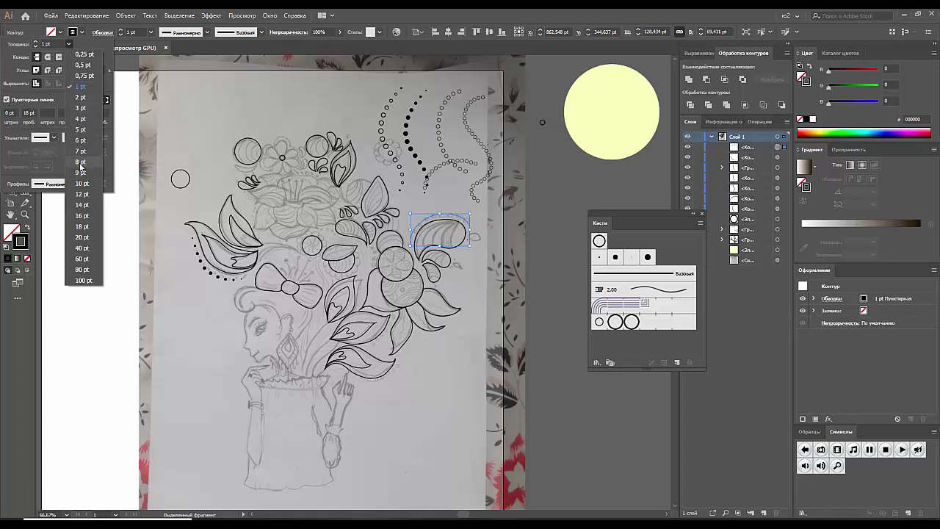
click(81, 161)
click(47, 58)
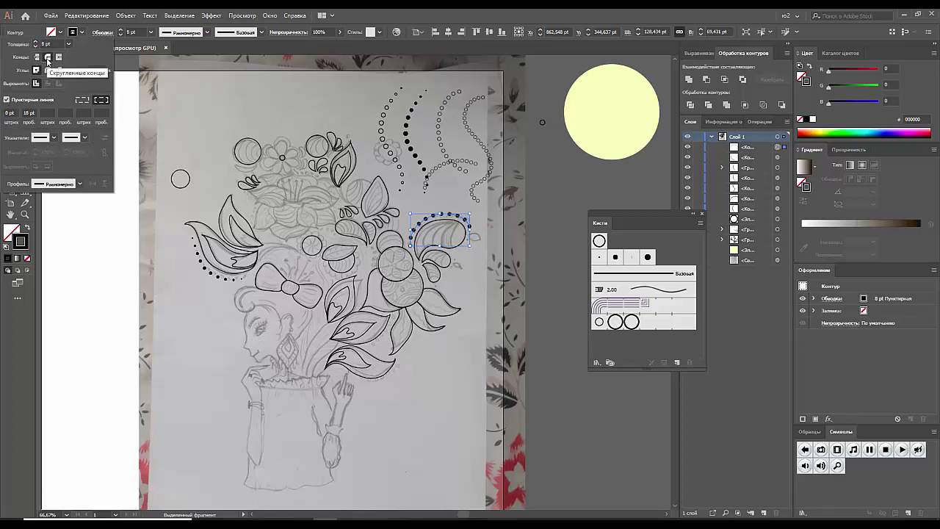
click(79, 183)
click(65, 218)
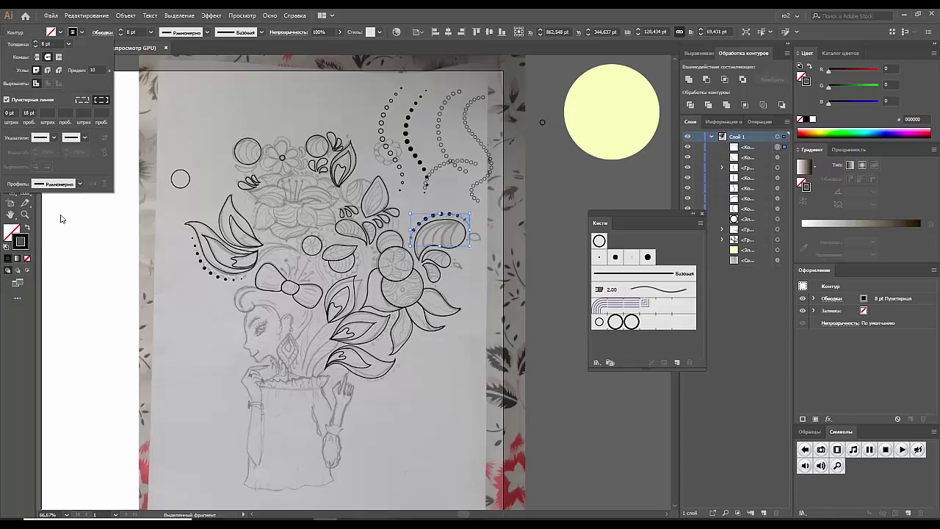
click(301, 118)
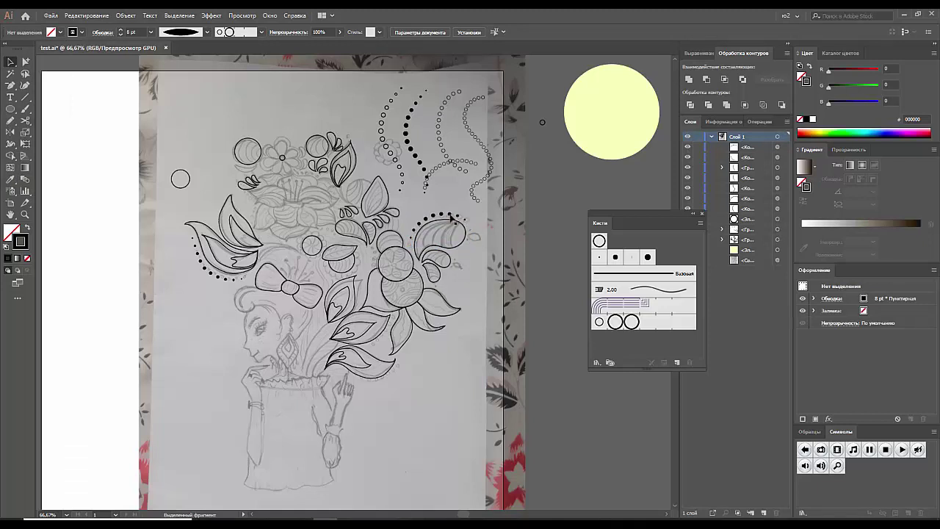
Expand the dotted line's appearance and swap fill and stroke to make hollow circles
click(443, 217)
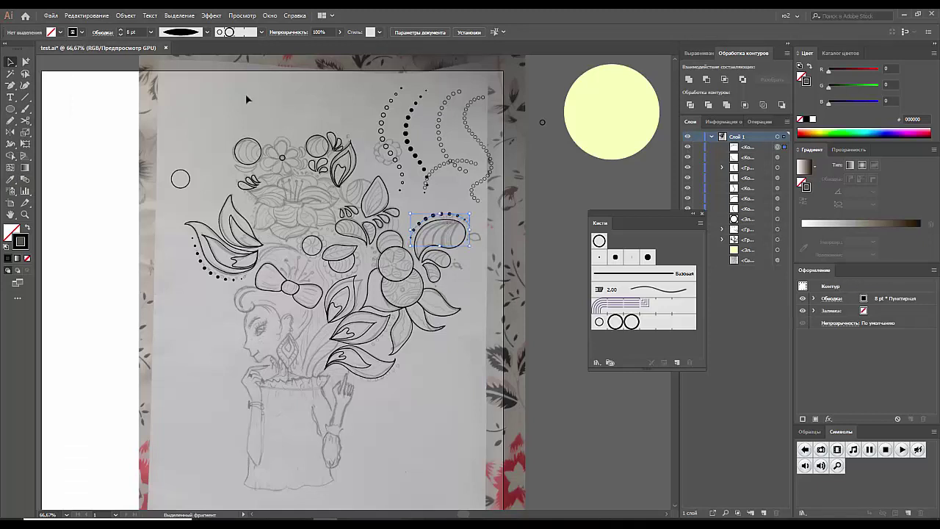
click(125, 15)
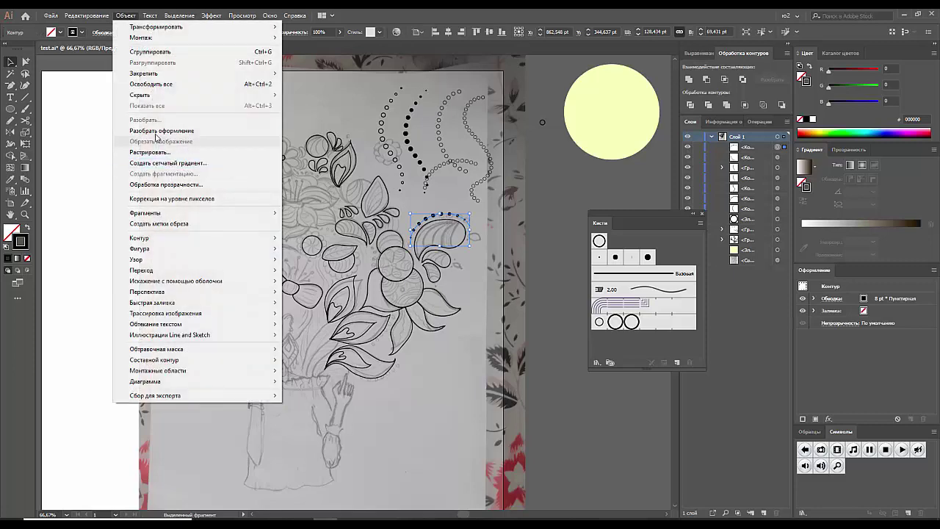
click(146, 132)
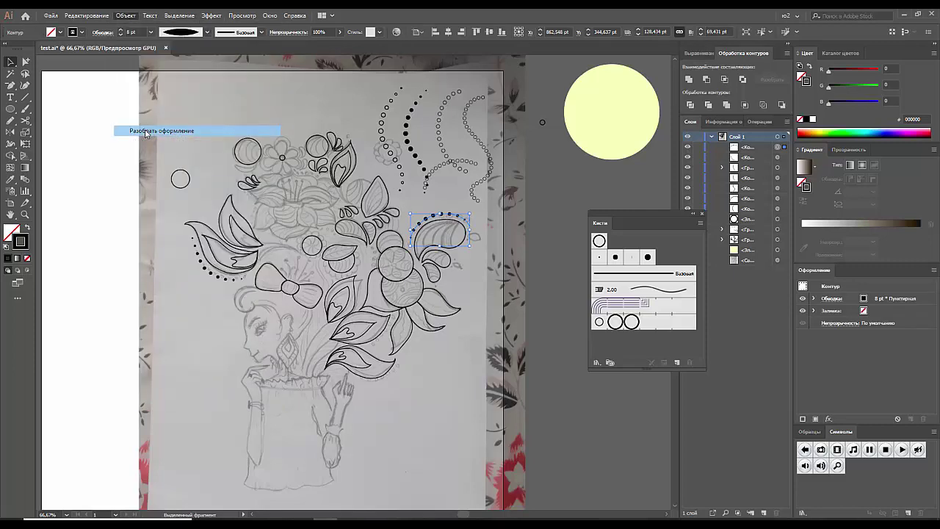
click(27, 229)
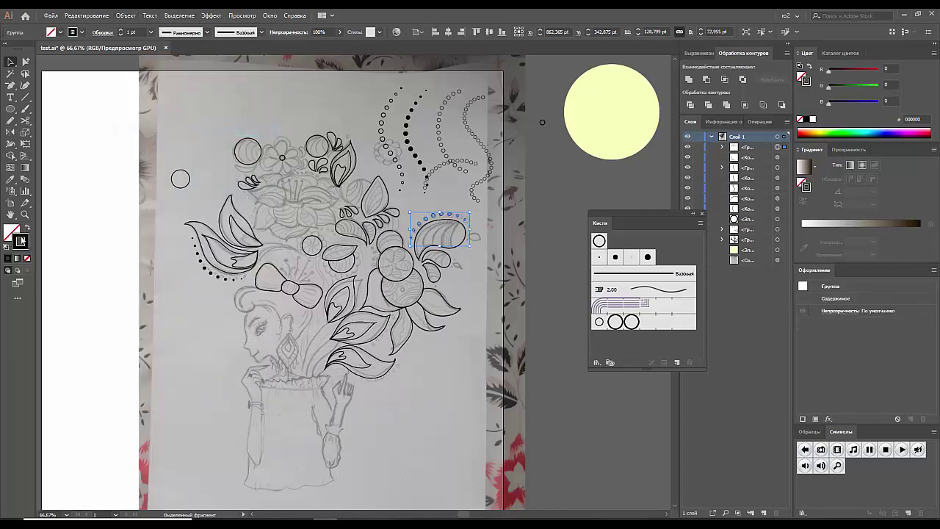
click(407, 207)
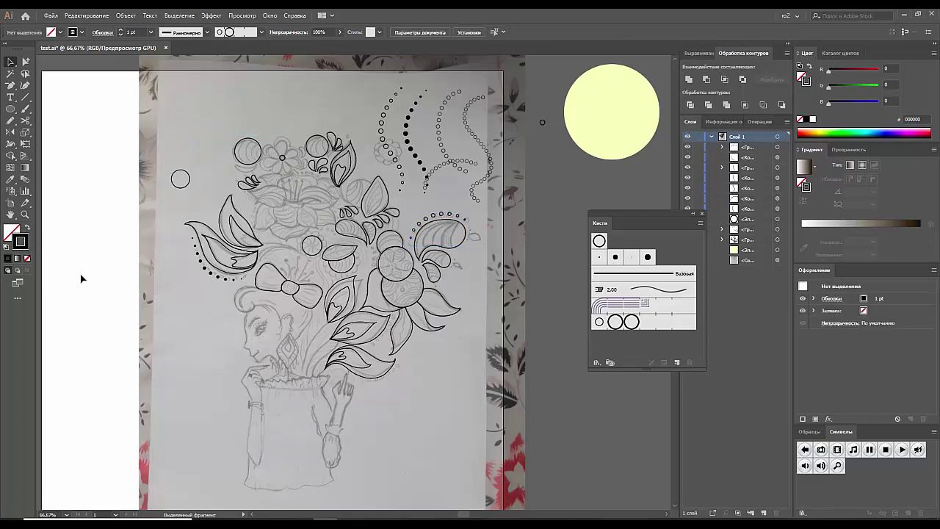
Set the left-leaf dotted arc to 9 pt, expand its appearance, and swap fill and stroke
click(20, 239)
click(214, 273)
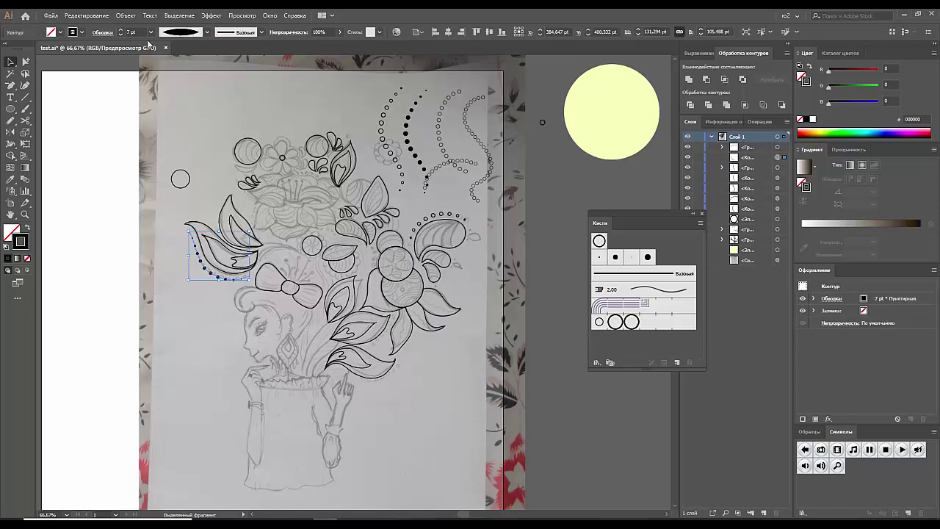
click(165, 160)
click(126, 15)
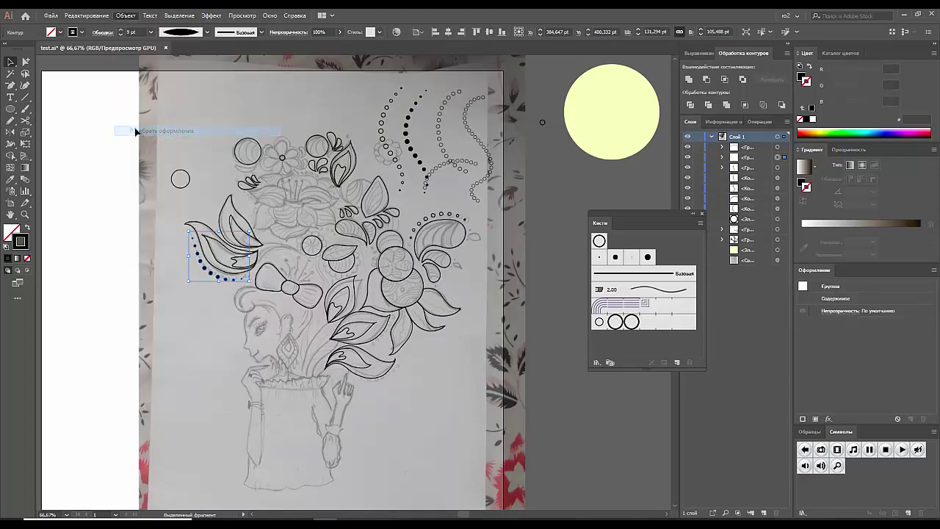
click(139, 121)
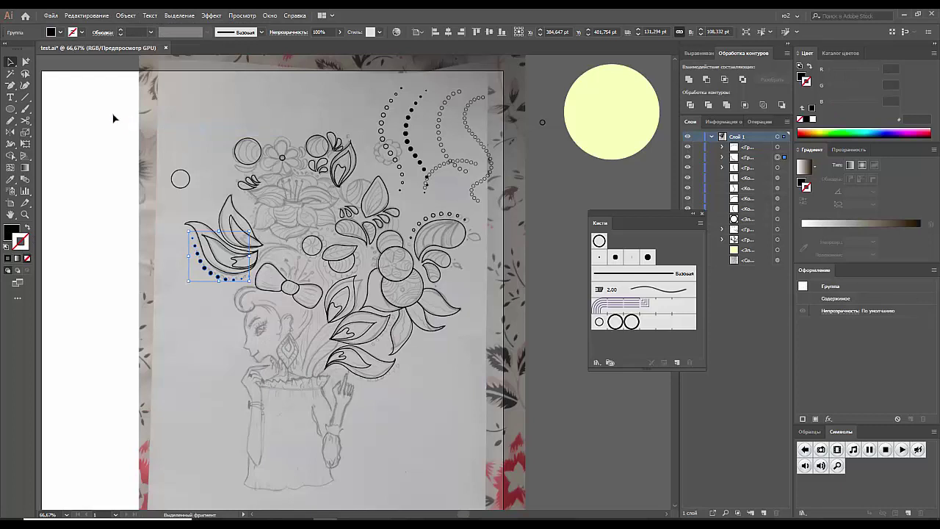
click(29, 229)
click(121, 226)
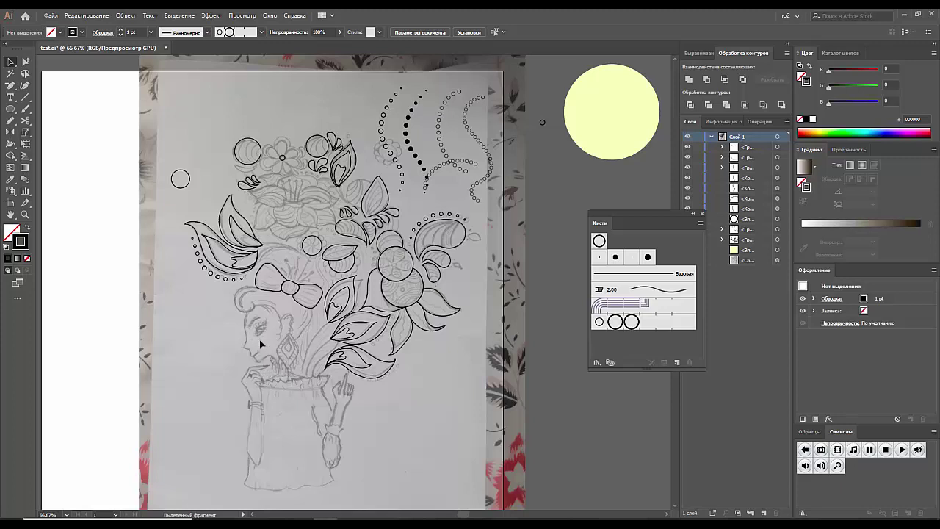
Marquee-select the left leaves together with their dotted arc and group them
click(235, 279)
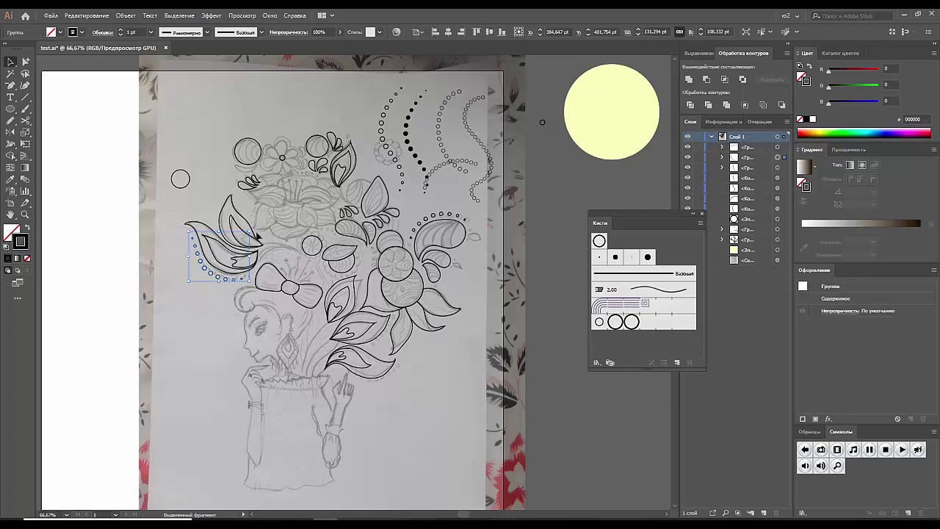
click(545, 352)
click(512, 371)
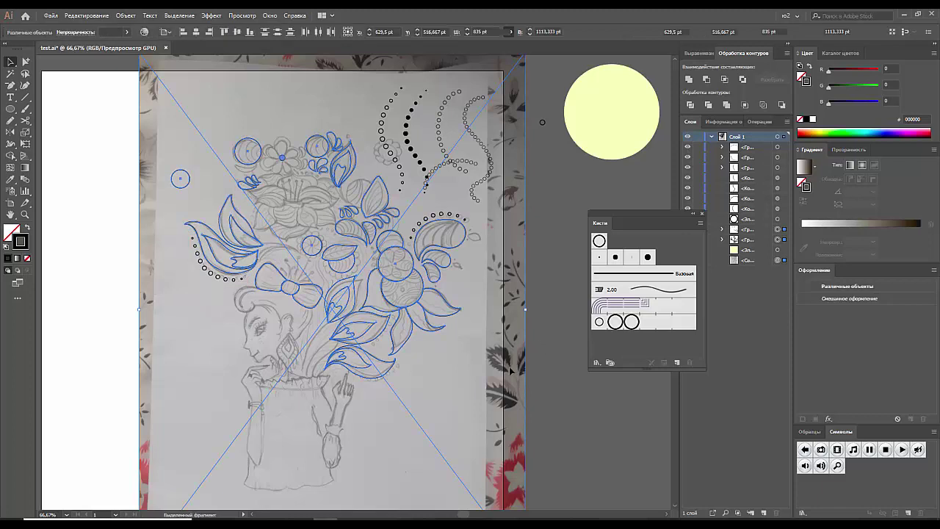
key(ctrl+shift+a)
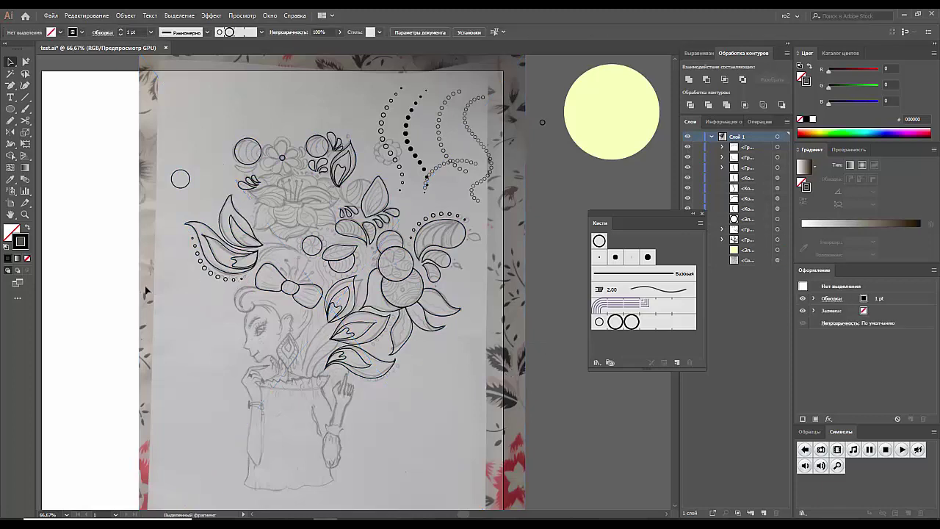
click(254, 221)
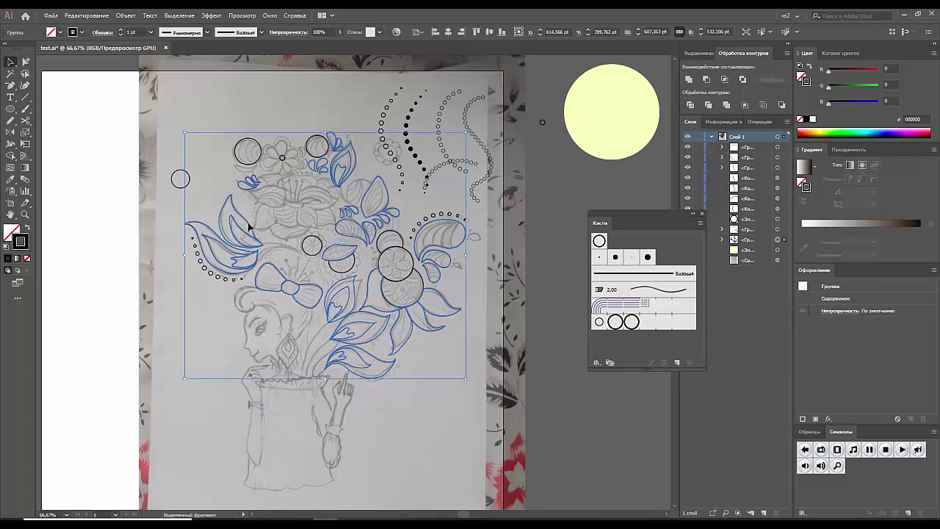
drag(162, 291, 254, 221)
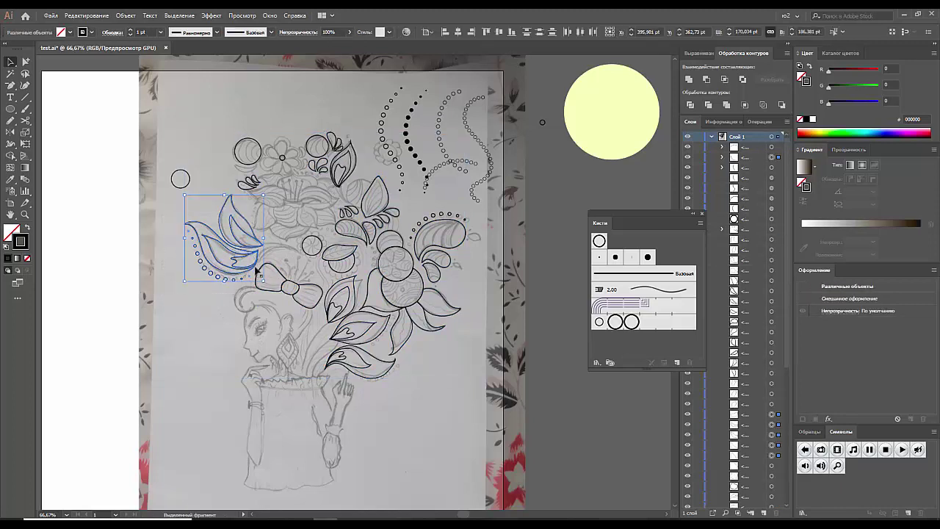
key(ctrl+g)
Raise the leaf group into the bouquet top and tilt it slightly counter-clockwise
click(256, 292)
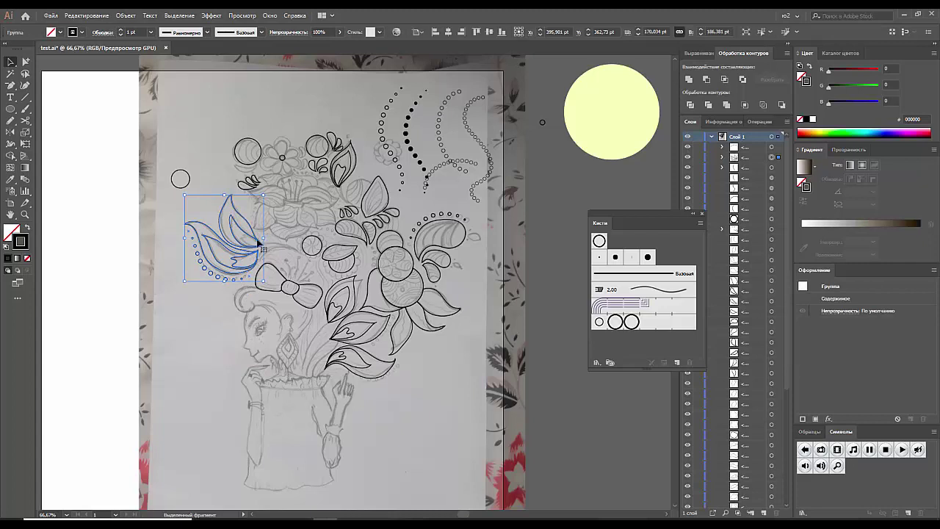
drag(257, 243, 321, 195)
mouse_move(332, 237)
mouse_down()
mouse_move(329, 222)
mouse_move(322, 228)
mouse_up()
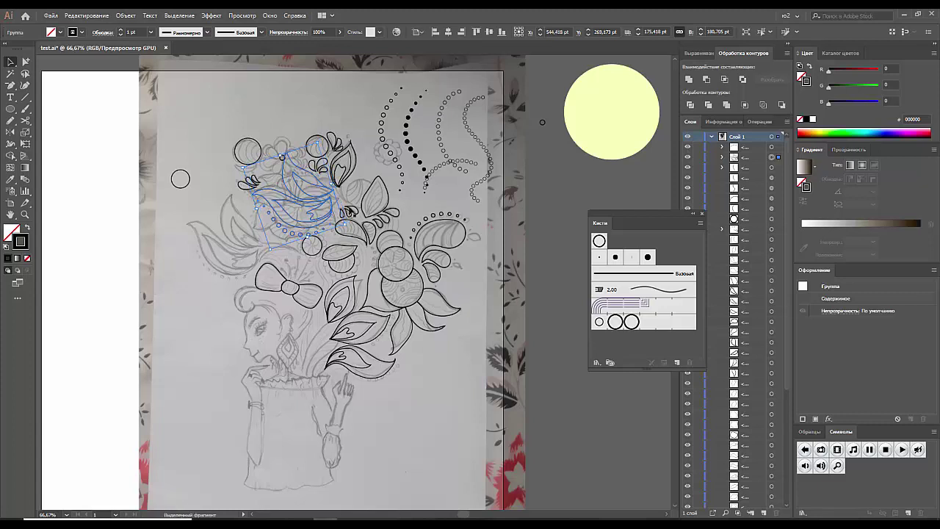
click(382, 175)
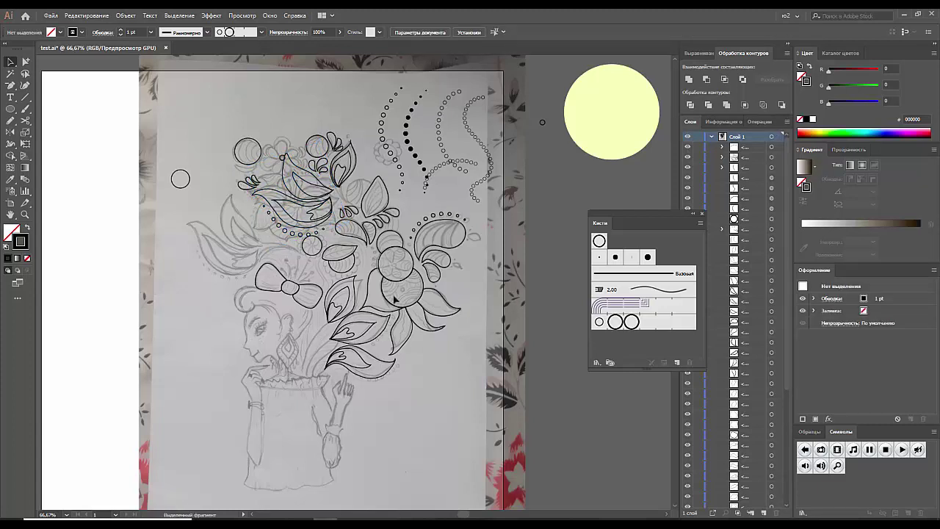
Hide the background photo to check the linework, then show it again
drag(632, 222, 588, 198)
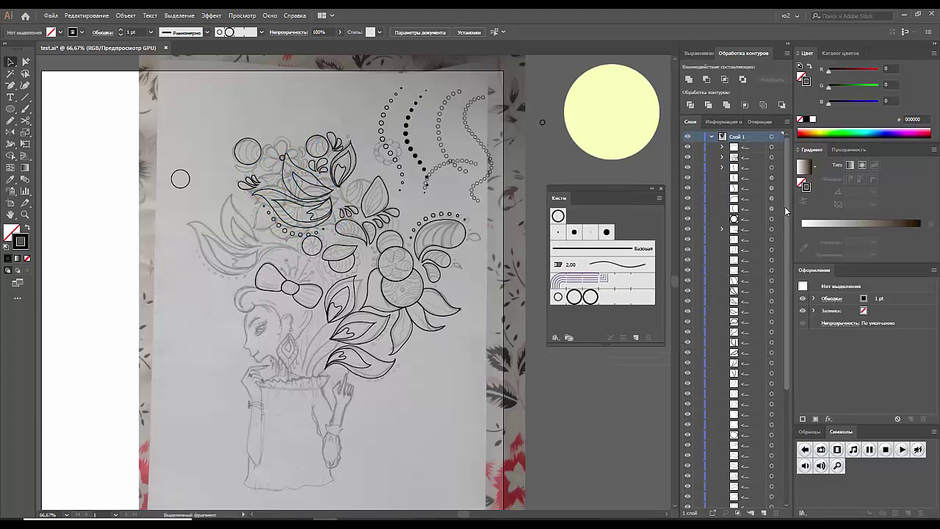
scroll(735, 294, down, 5)
scroll(734, 404, down, 5)
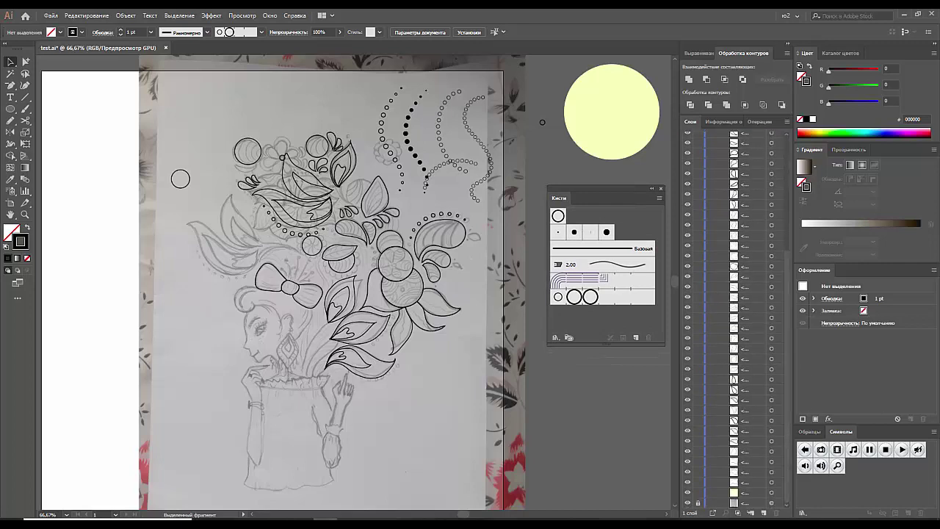
click(688, 504)
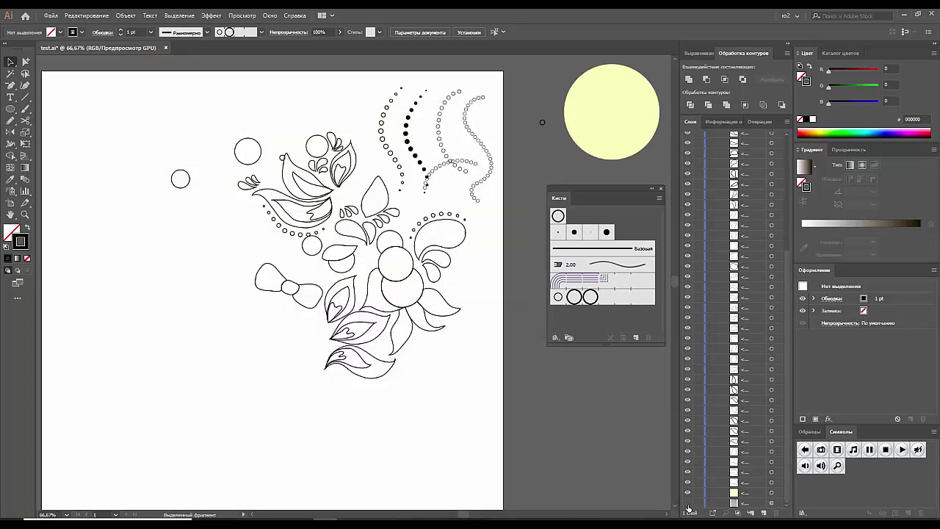
click(688, 503)
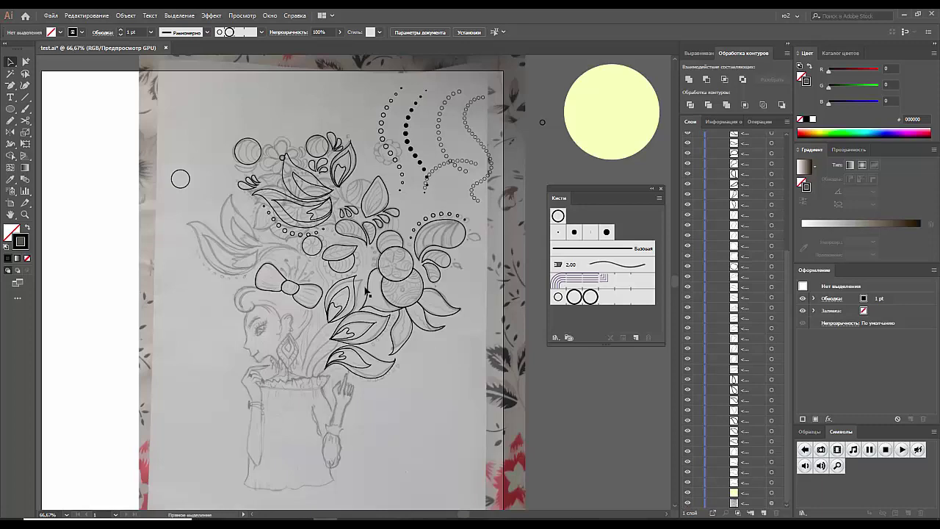
Undo the rotation and move, returning the leaf group to the left
key(ctrl+z)
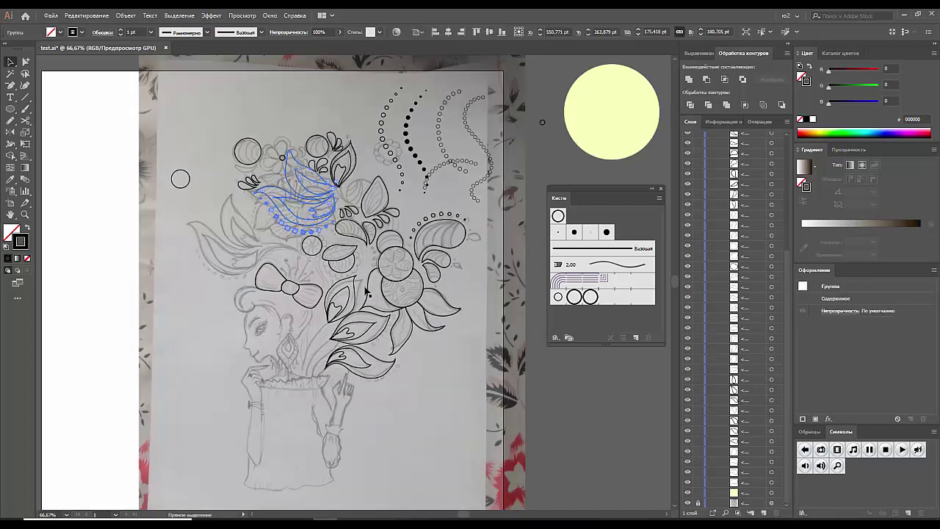
key(ctrl+z)
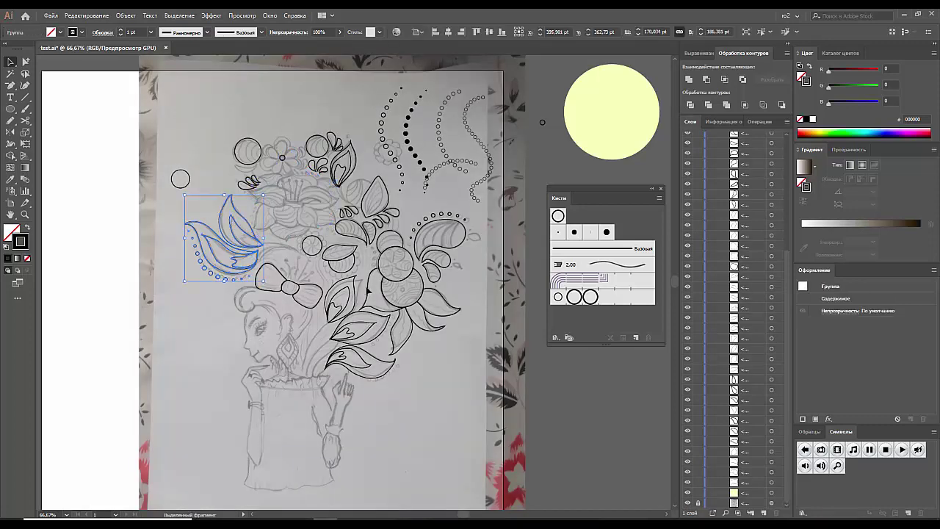
click(506, 378)
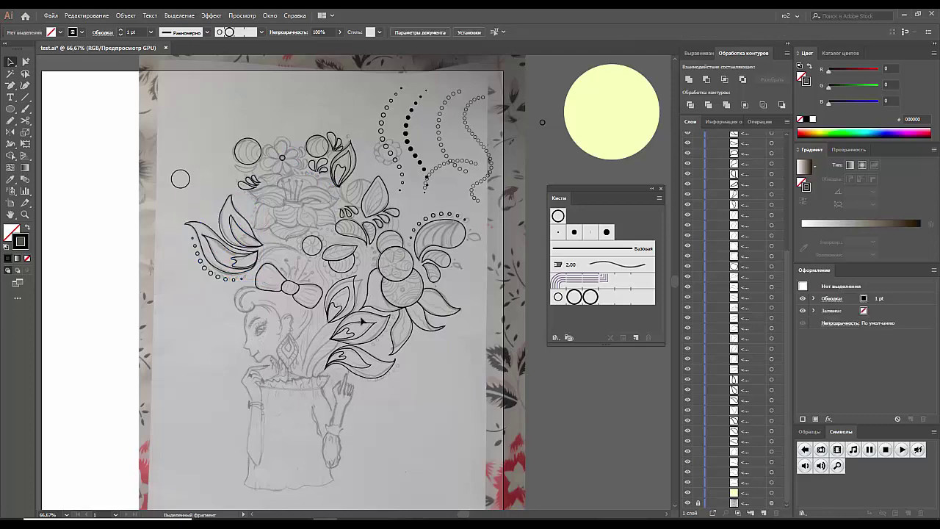
click(367, 332)
click(578, 385)
Paint a new downward-curving dotted swirl at the top and shift the swirl cluster right
click(433, 175)
key(ctrl+shift+a)
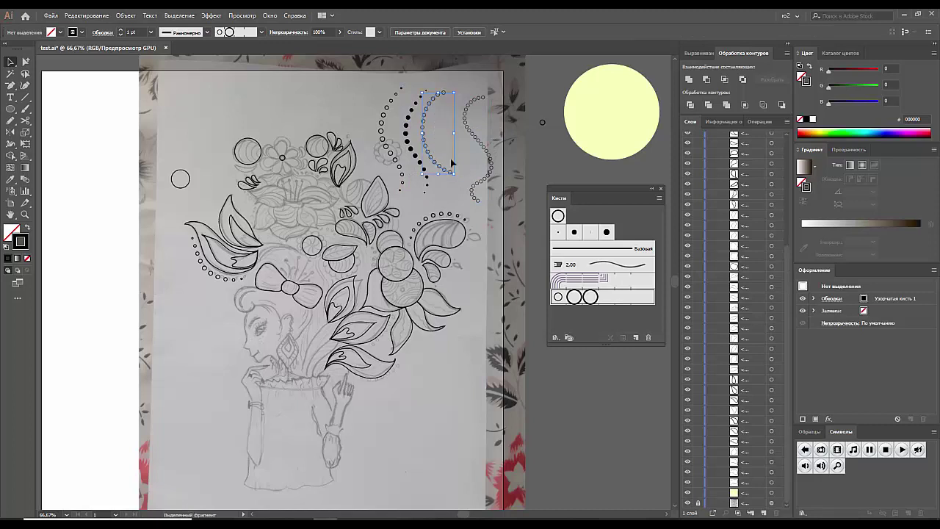
drag(441, 103, 477, 163)
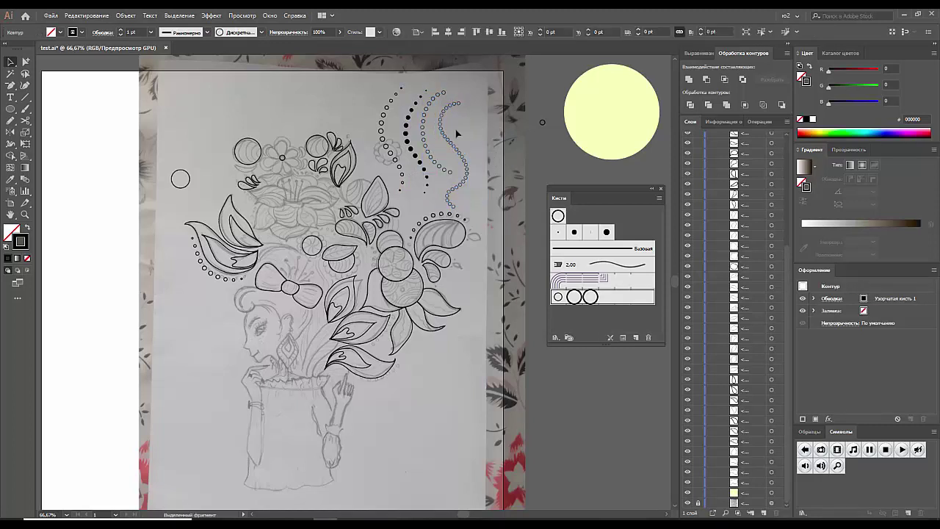
mouse_move(481, 91)
mouse_down()
mouse_move(403, 146)
mouse_move(427, 143)
mouse_up()
click(382, 124)
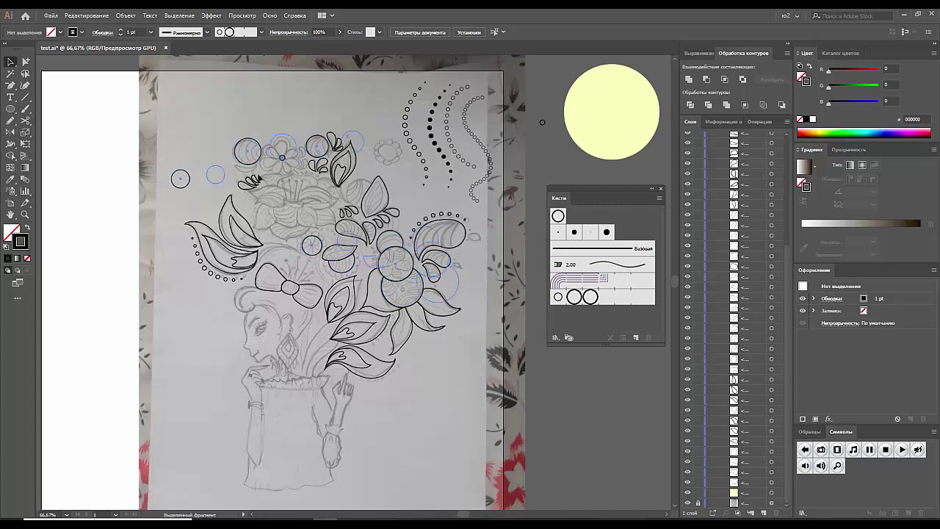
Drag one small circle from the bouquet's upper-left up beside the dotted swirls
click(185, 185)
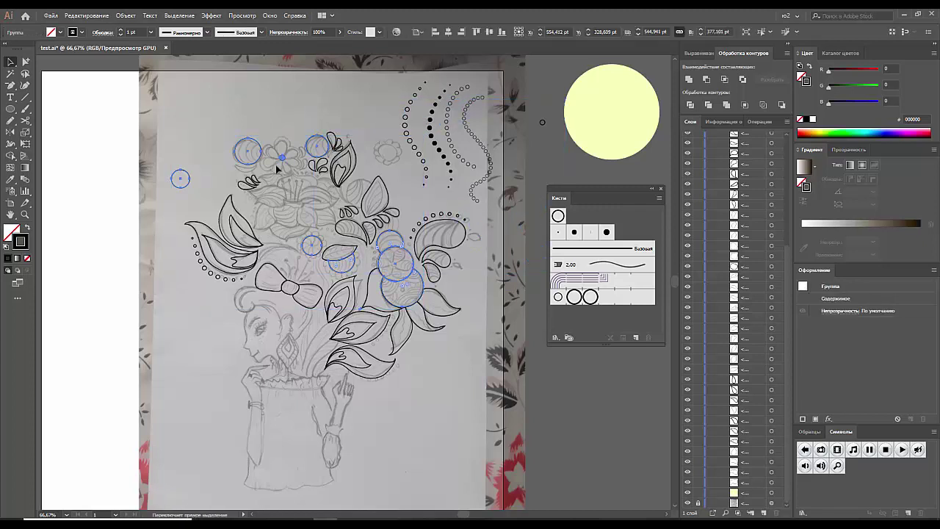
click(207, 146)
drag(189, 179, 400, 92)
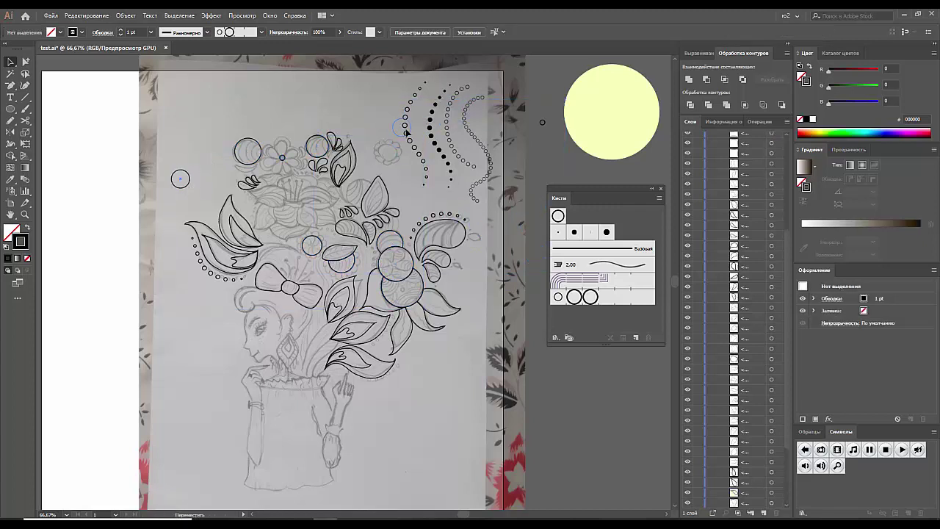